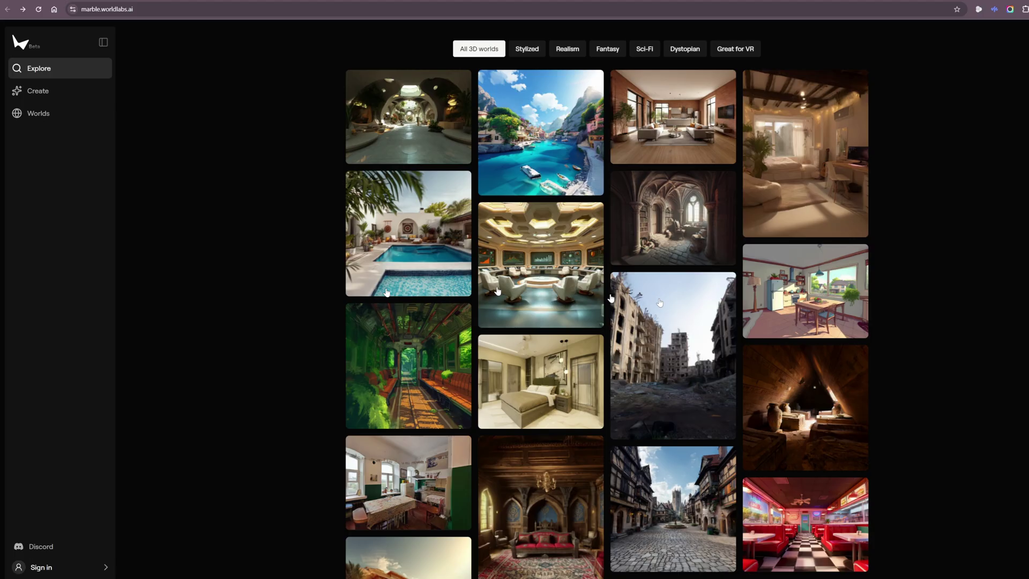
Step: Browse the gallery of all 3D worlds for examples of different scene types and styles
scroll(713, 315, "down", 7)
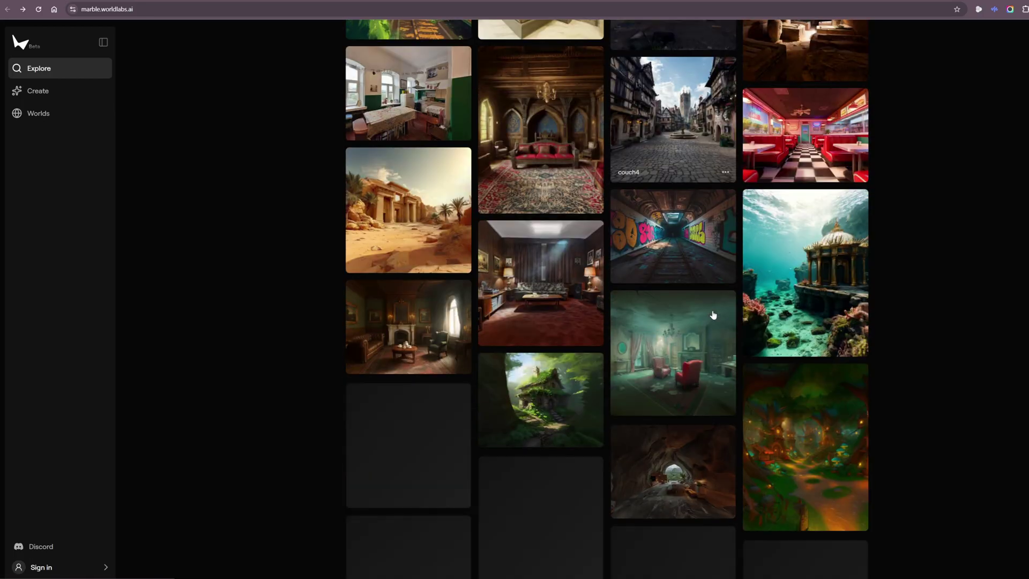
scroll(713, 315, "down", 5)
scroll(712, 315, "down", 3)
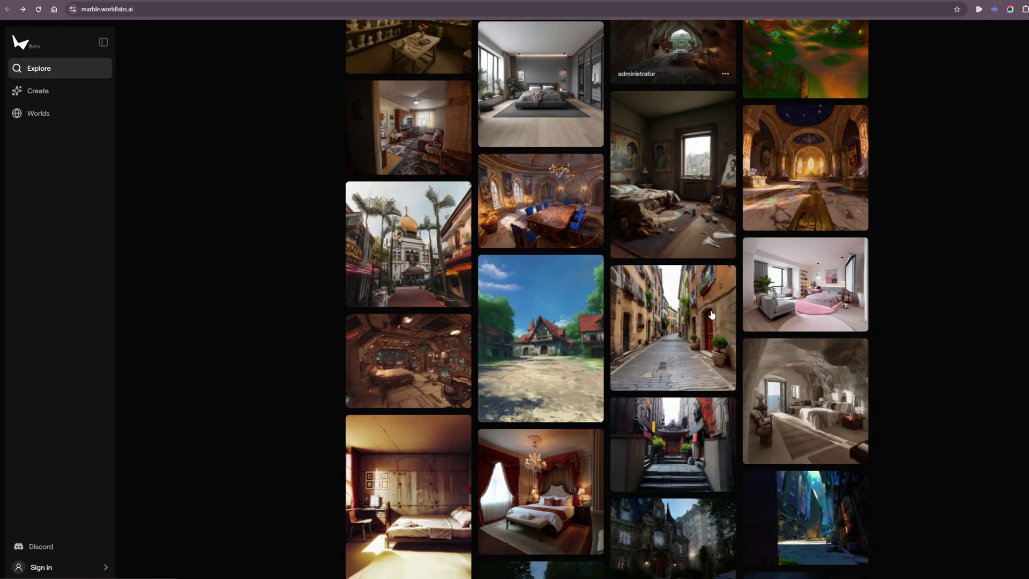
scroll(712, 315, "up", 5)
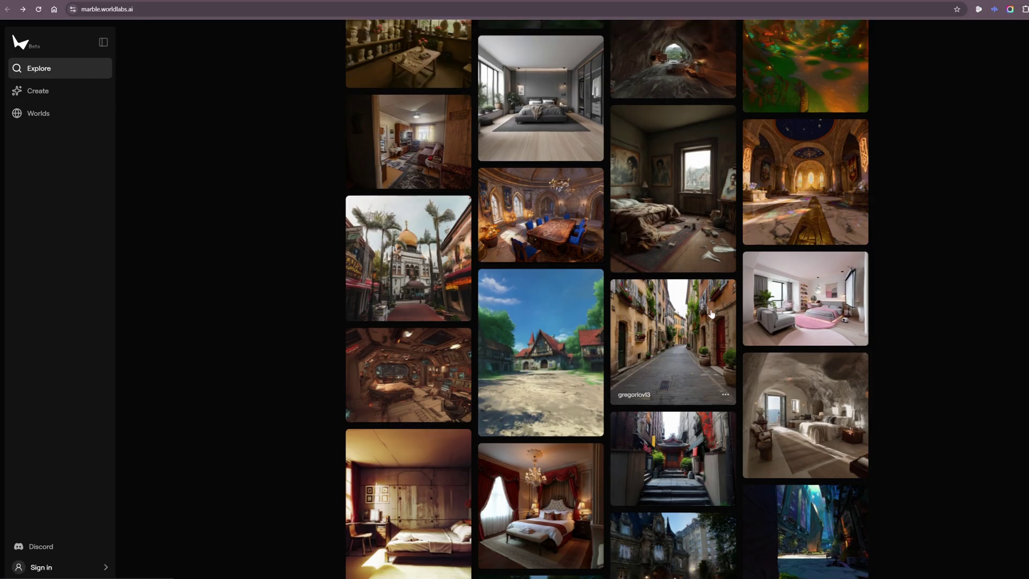
scroll(712, 315, "up", 5)
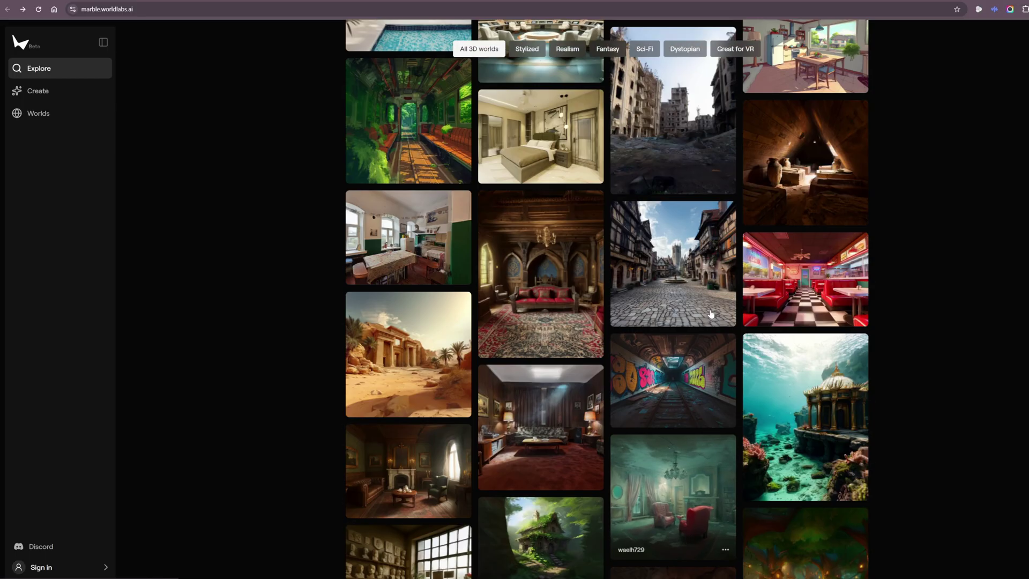
scroll(711, 315, "up", 4)
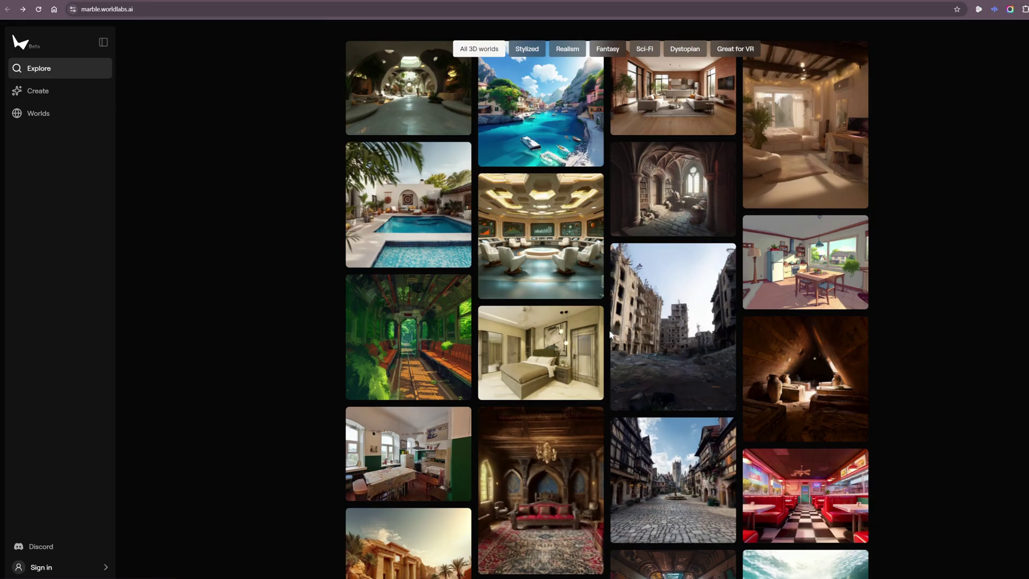
scroll(611, 335, "up", 1)
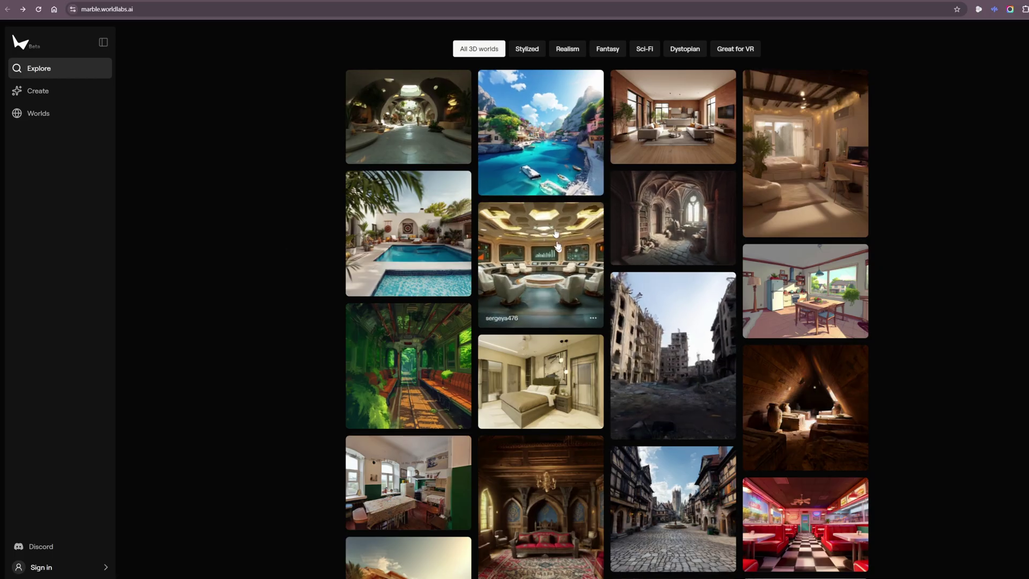
scroll(647, 290, "down", 5)
scroll(647, 291, "down", 3)
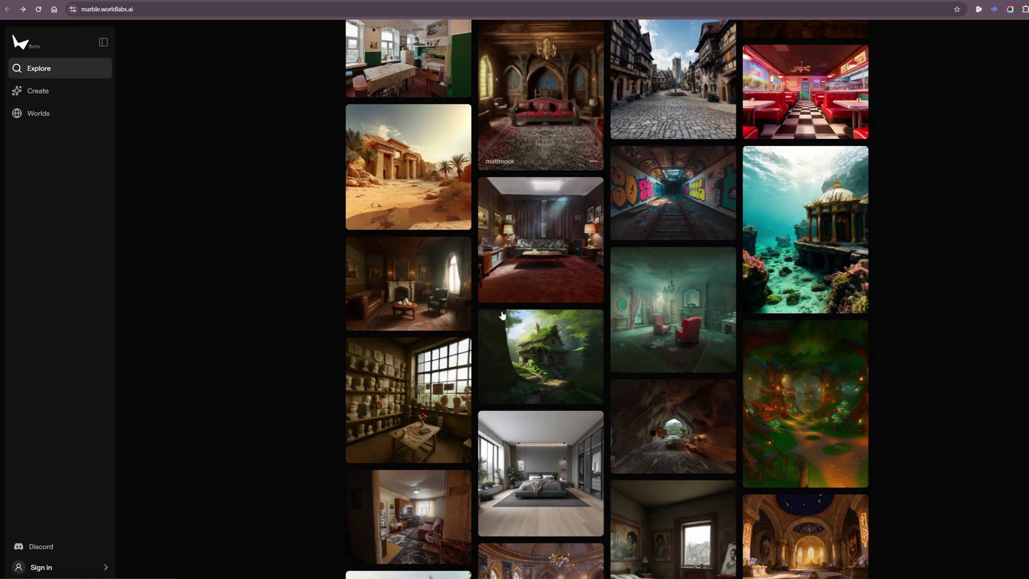
scroll(821, 277, "down", 5)
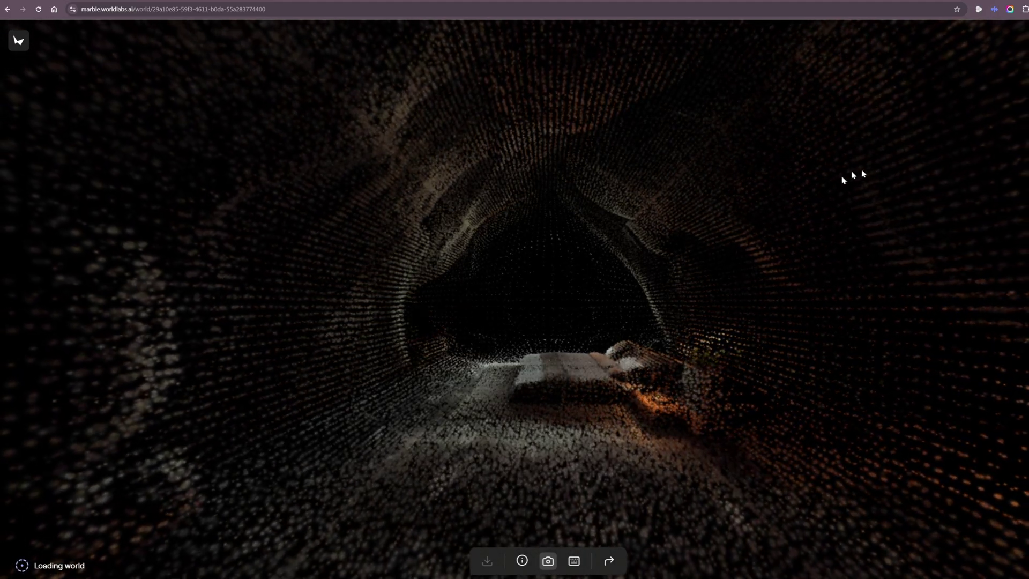
Step: Examine the cave bedroom world from a distance, turning around and moving towards the armchairs beside the large window
scroll(571, 288, "up", 5)
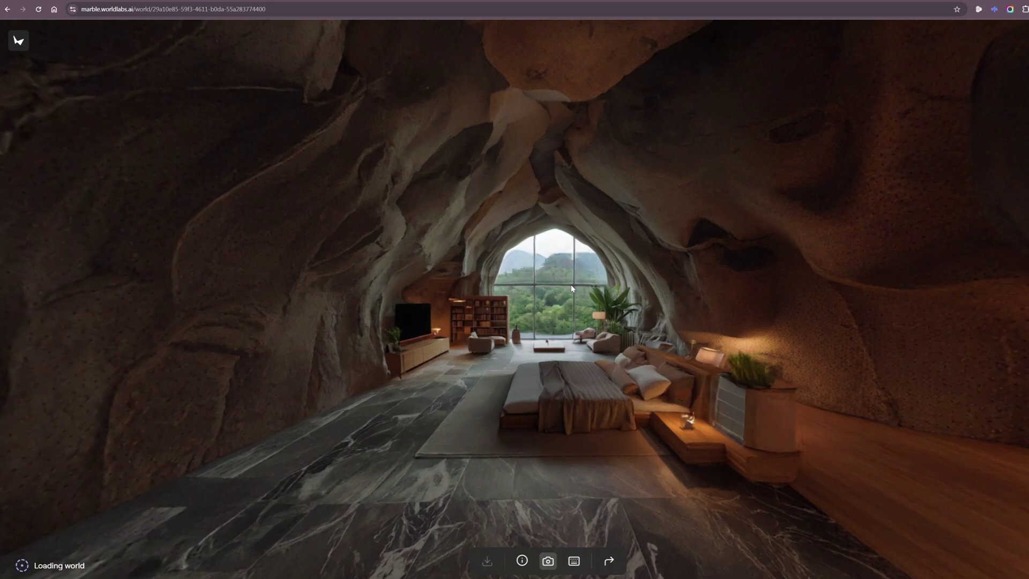
scroll(571, 288, "down", 6)
scroll(571, 288, "down", 2)
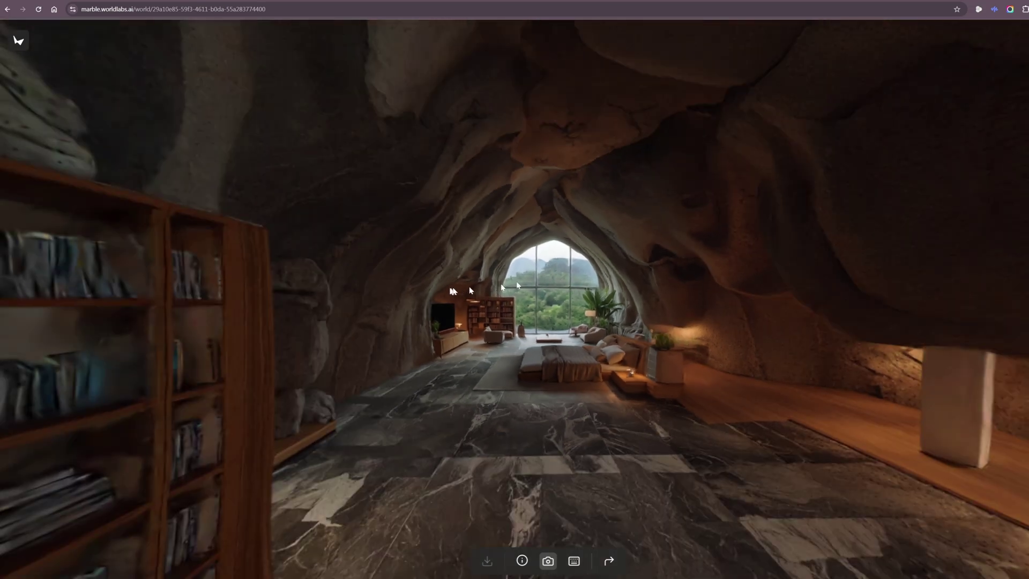
left_click_drag(420, 279, 640, 282)
left_click_drag(533, 274, 753, 286)
left_click_drag(566, 276, 532, 286)
key("w")
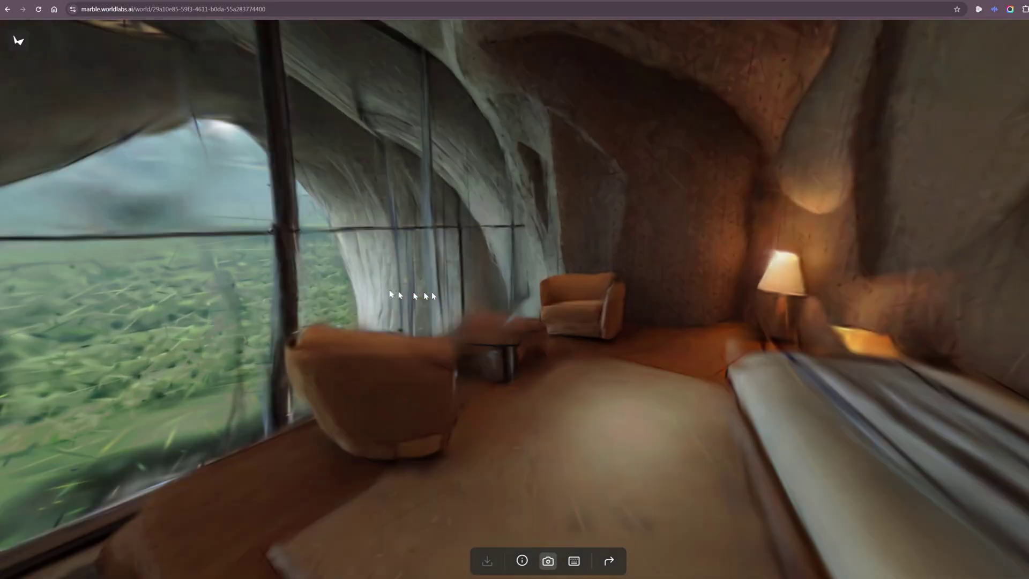
Step: Inspect the armchairs and window wall of the cave bedroom up close, and examine the room beyond the window
key("s")
key("w")
key("w")
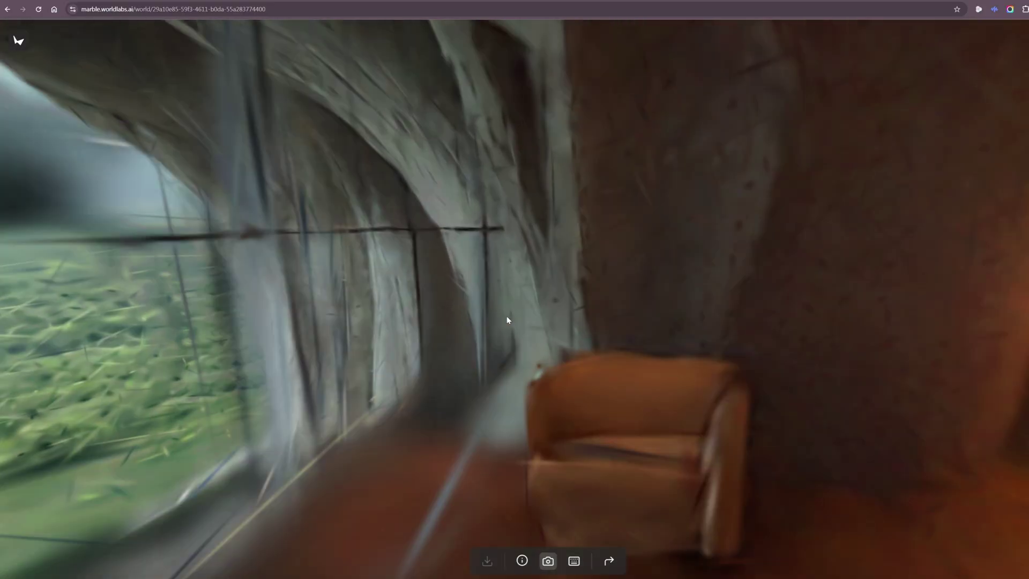
key("s")
left_click_drag(381, 301, 717, 274)
left_click_drag(437, 257, 496, 309)
key("w")
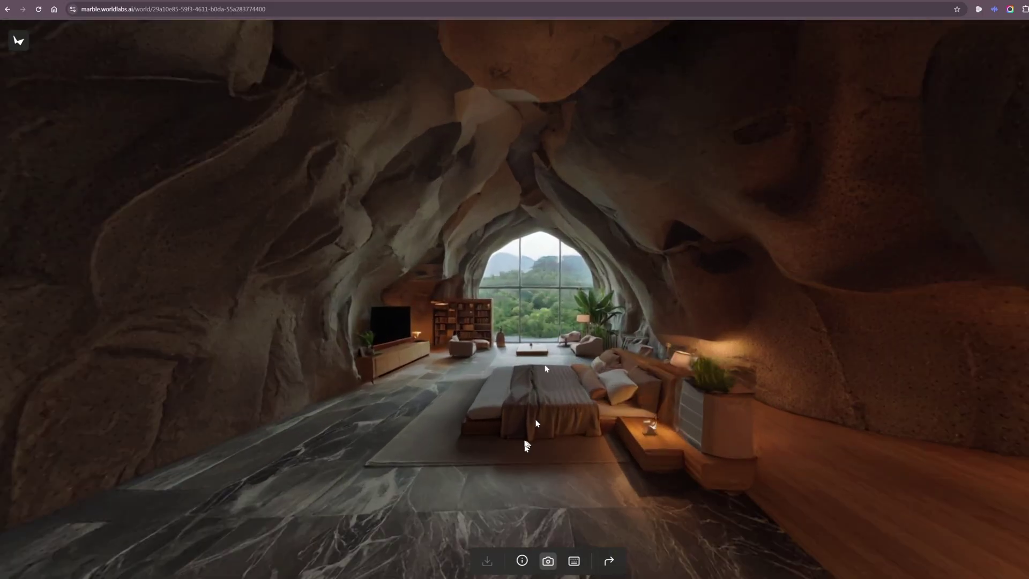
key("s")
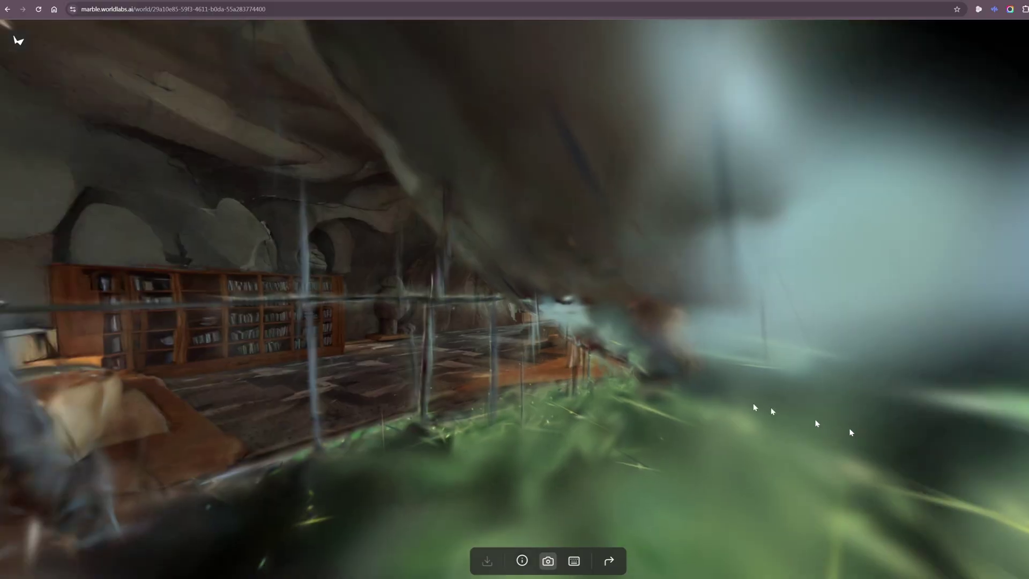
Step: Tour the cave interior from the bookshelf wall to the bed and lounge, looking around in several directions
left_click_drag(660, 380, 787, 377)
key("w")
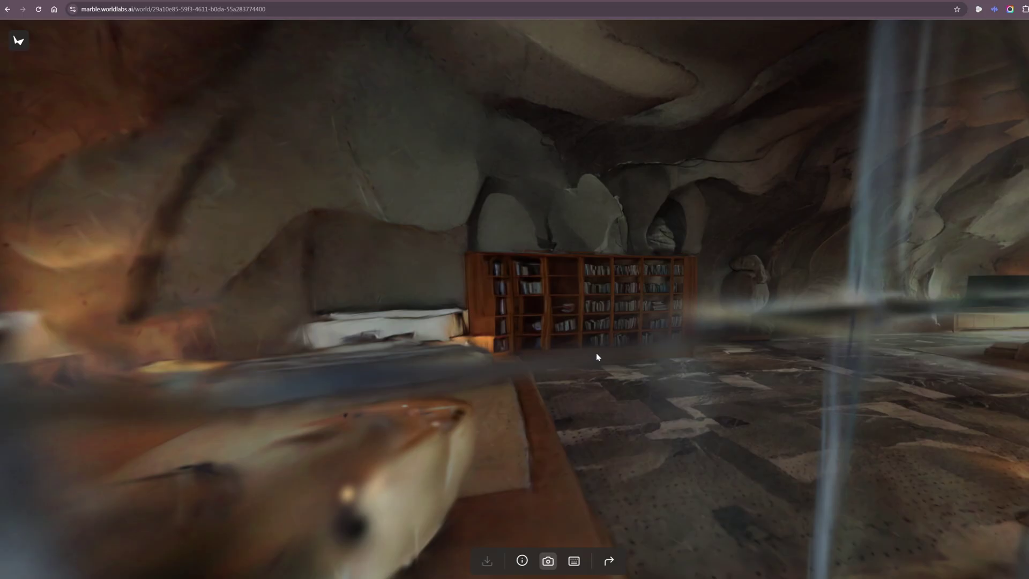
left_click_drag(596, 352, 762, 343)
scroll(586, 353, "up", 10)
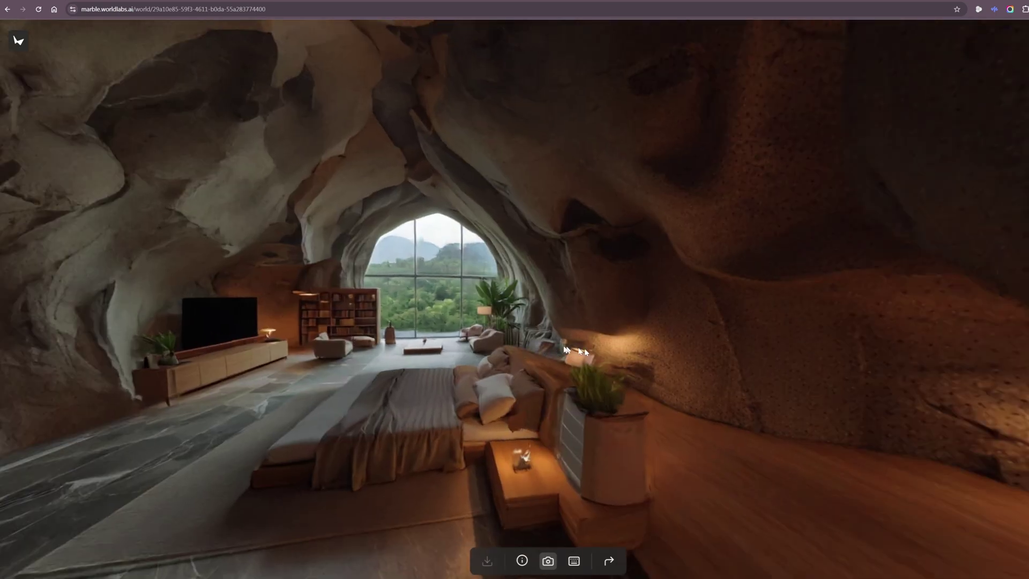
left_click_drag(566, 349, 593, 348)
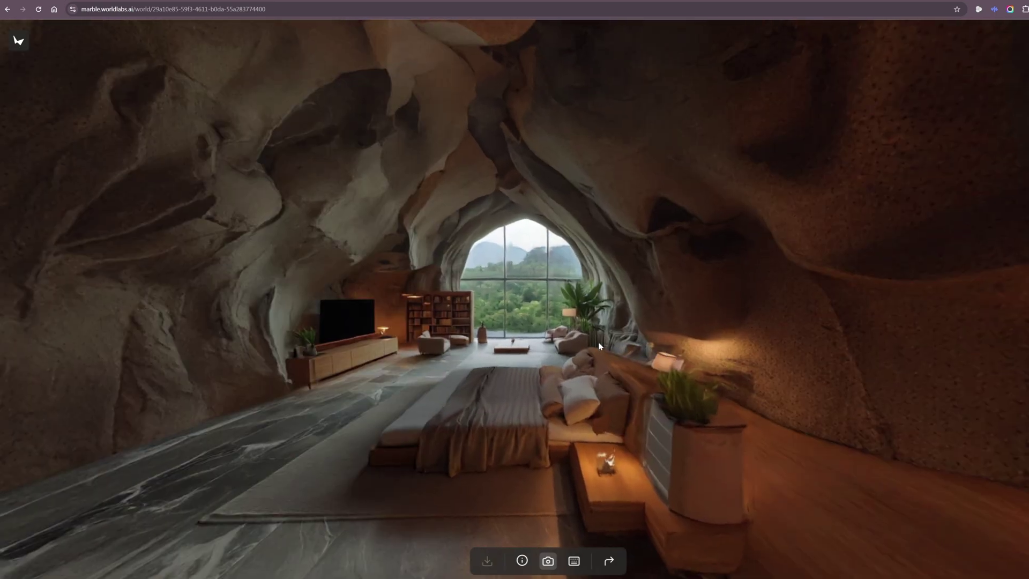
scroll(527, 334, "up", 10)
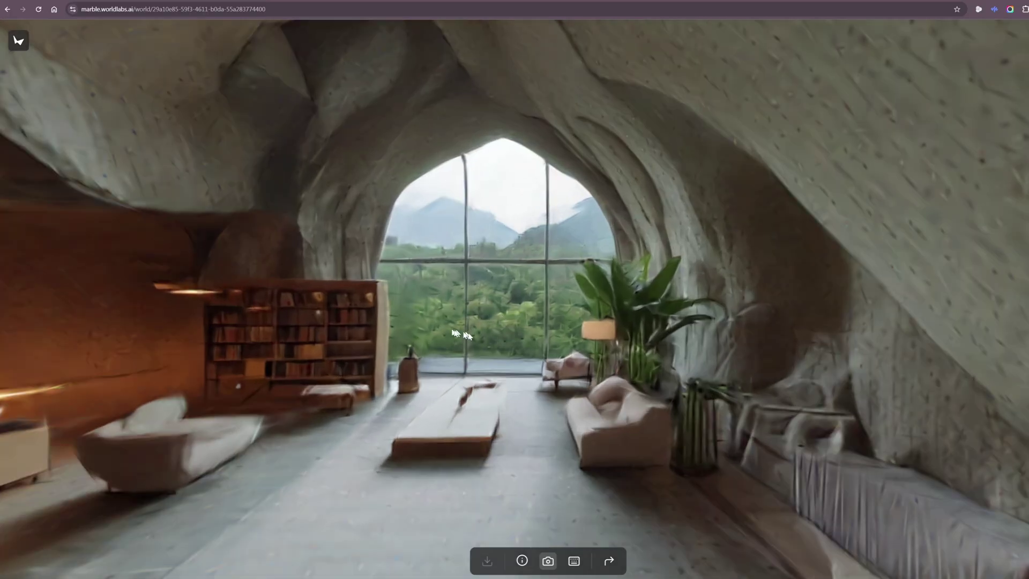
left_click_drag(462, 335, 651, 341)
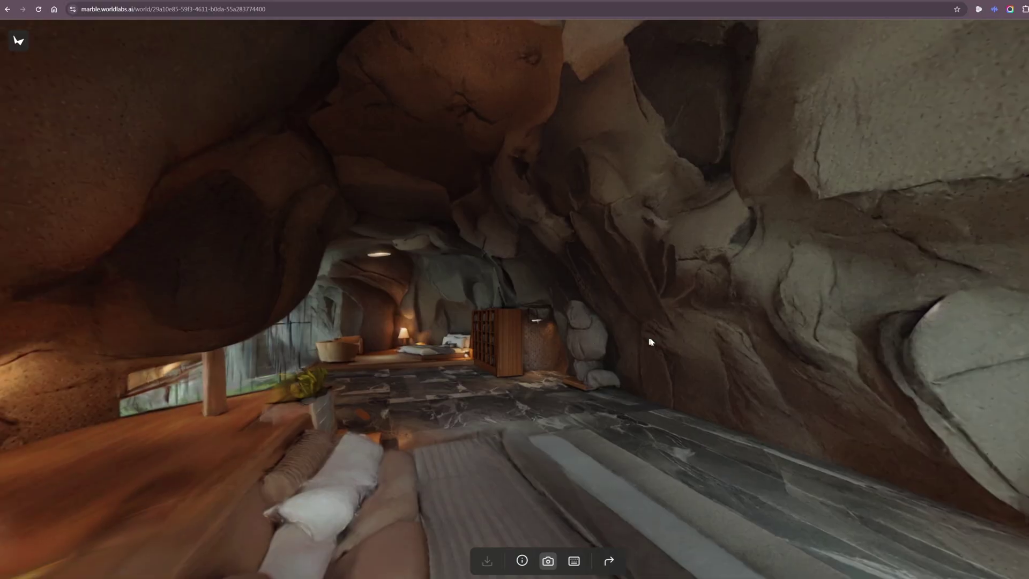
left_click_drag(564, 353, 646, 377)
left_click_drag(610, 337, 470, 314)
key("w")
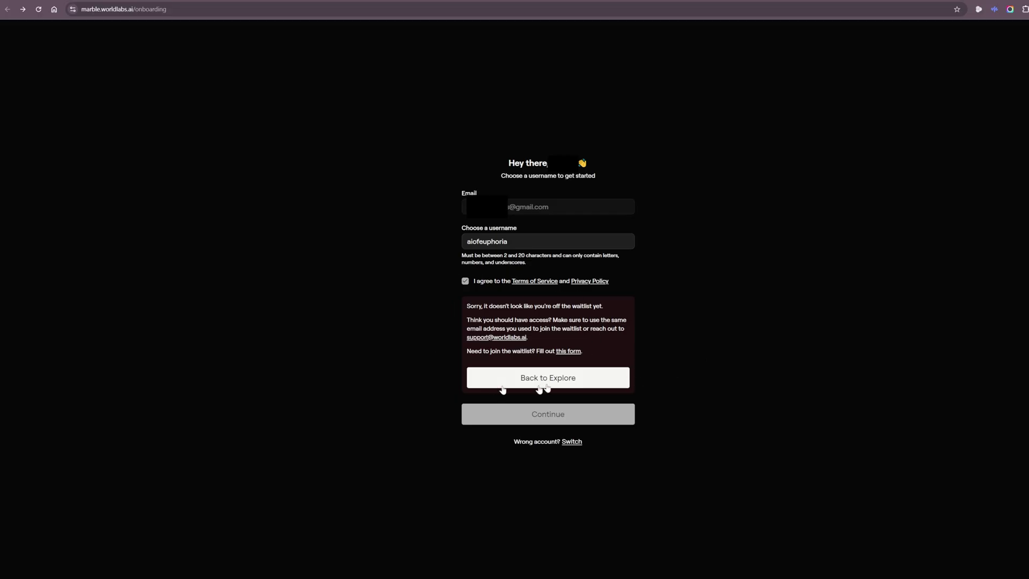
Step: Open the World Labs waitlist form and review its questions through to the end
left_click(562, 353)
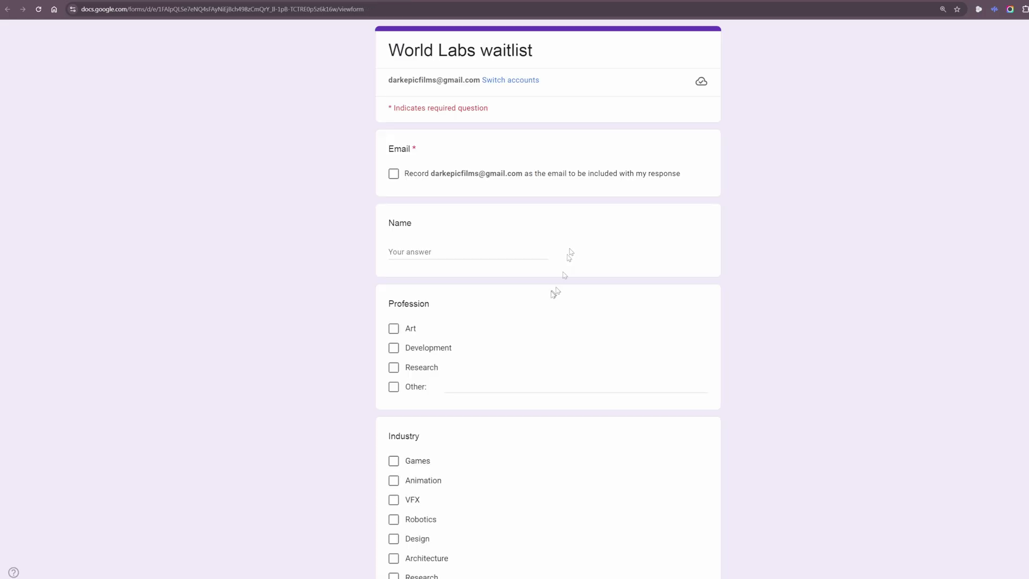
scroll(554, 292, "down", 4)
scroll(552, 293, "down", 3)
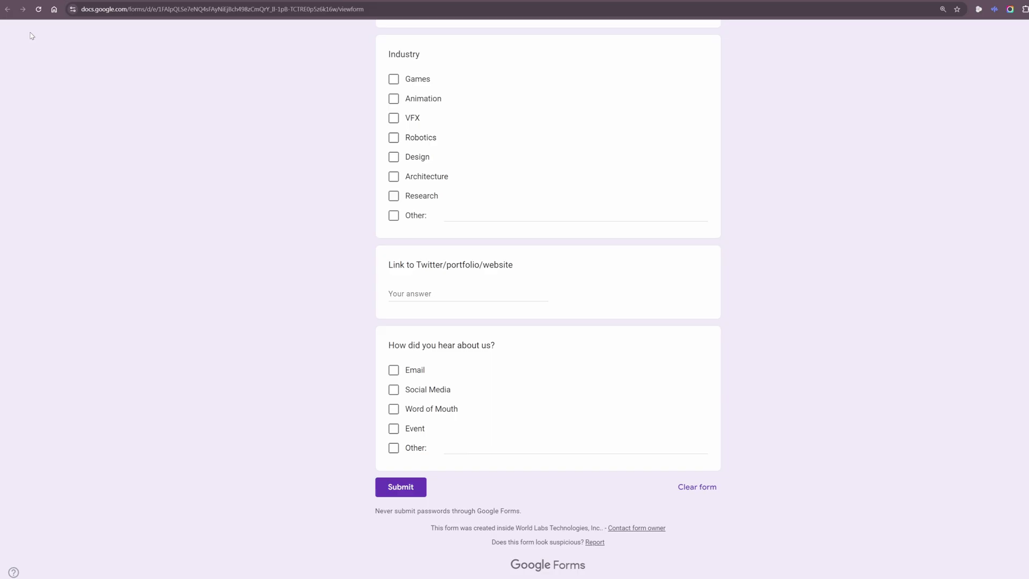
scroll(184, 209, "up", 7)
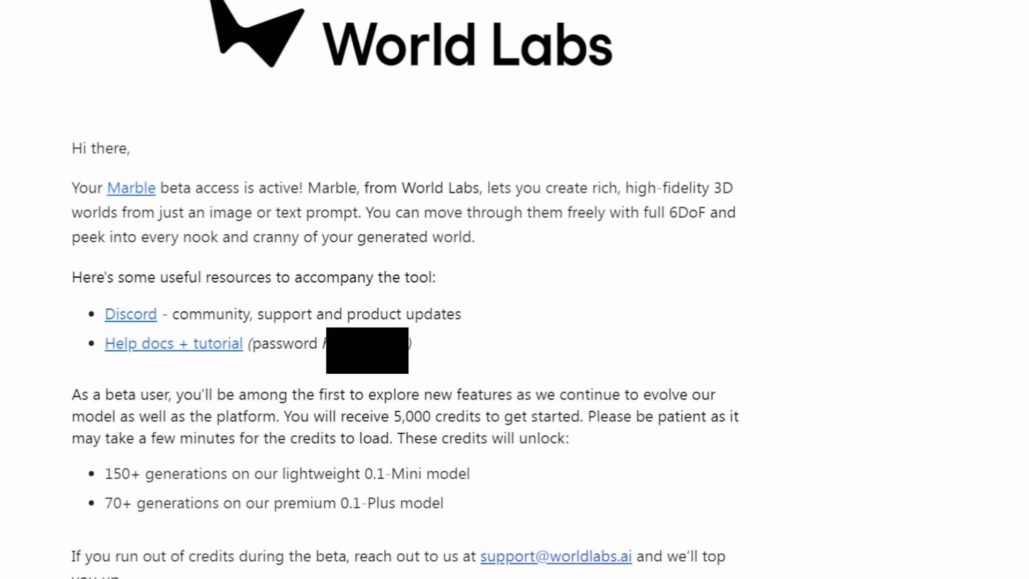
Step: Open Marble from the beta access email and choose the Marble 0.1-mini model for generating a world
left_click(129, 192)
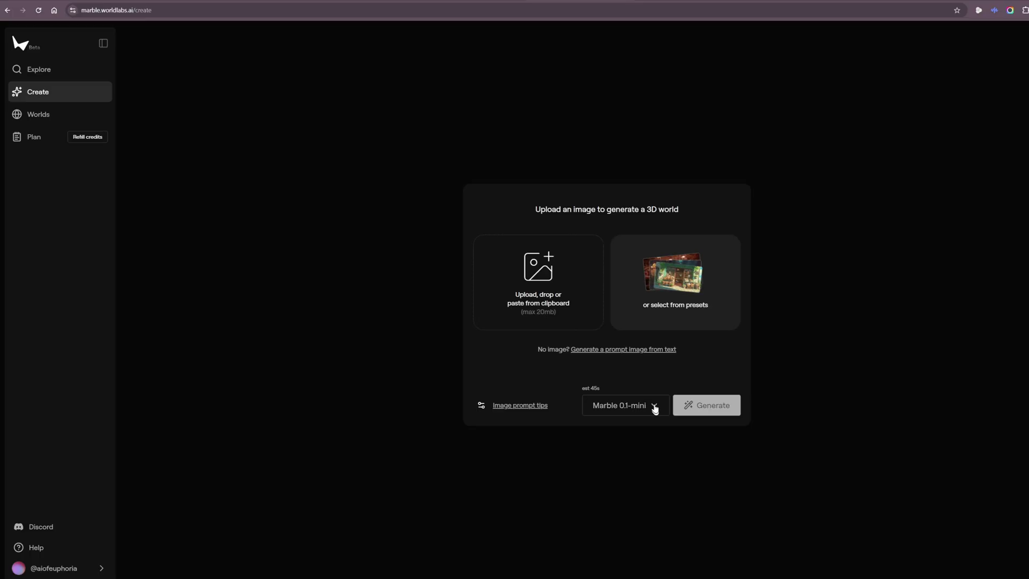
left_click(655, 407)
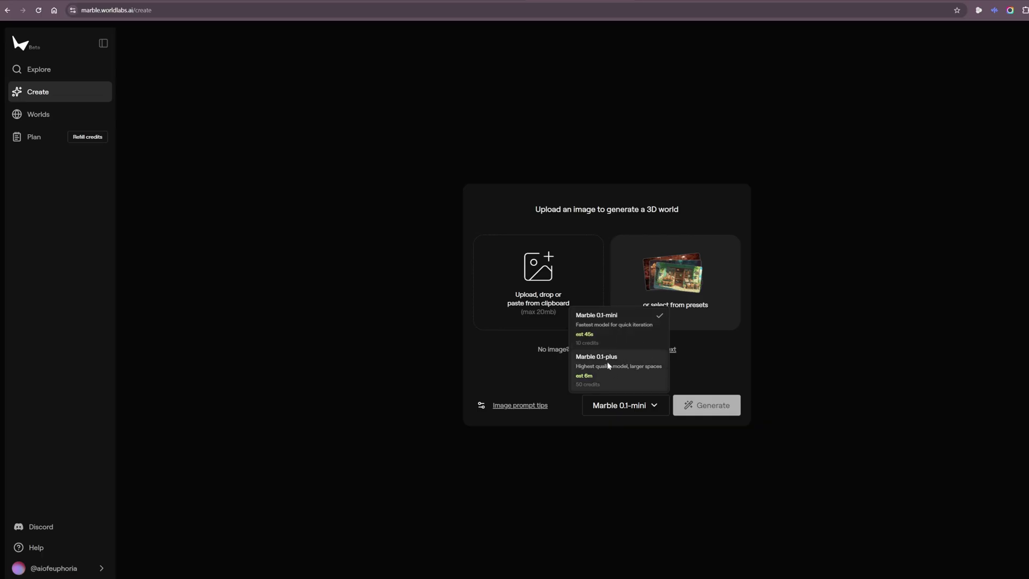
left_click(611, 334)
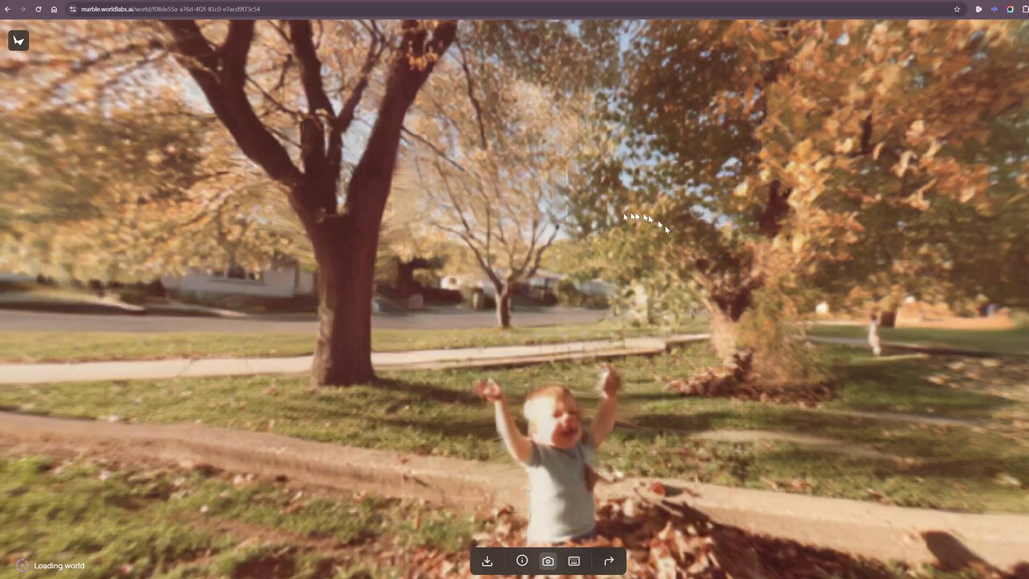
Step: Explore the generated autumn park world, viewing the child in the leaf pile from near, far and different angles
left_click_drag(563, 254, 724, 256)
left_click_drag(492, 242, 405, 226)
left_click_drag(568, 239, 606, 294)
key("s")
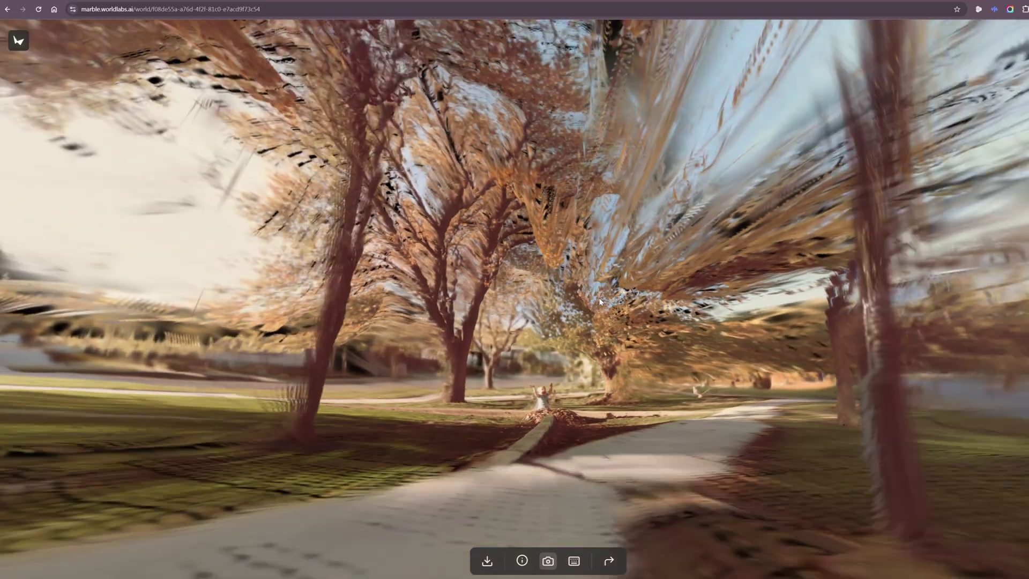
key("w")
key("w")
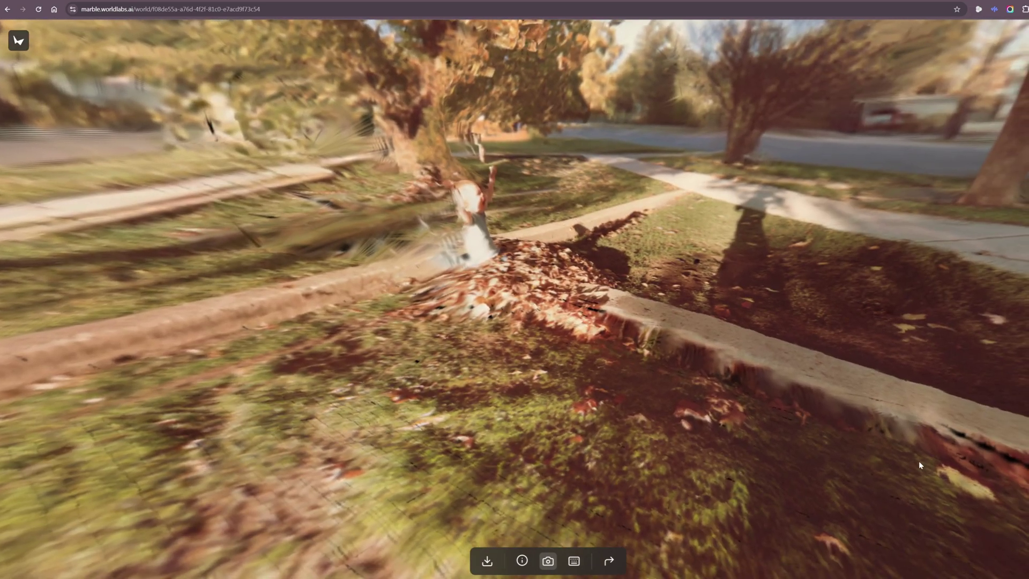
key("s")
key("w")
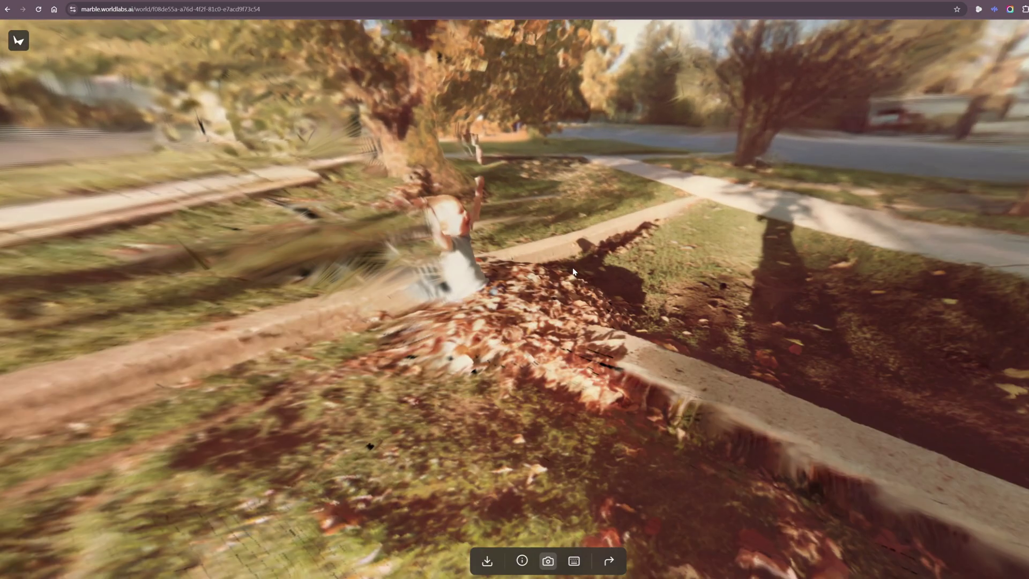
key("q")
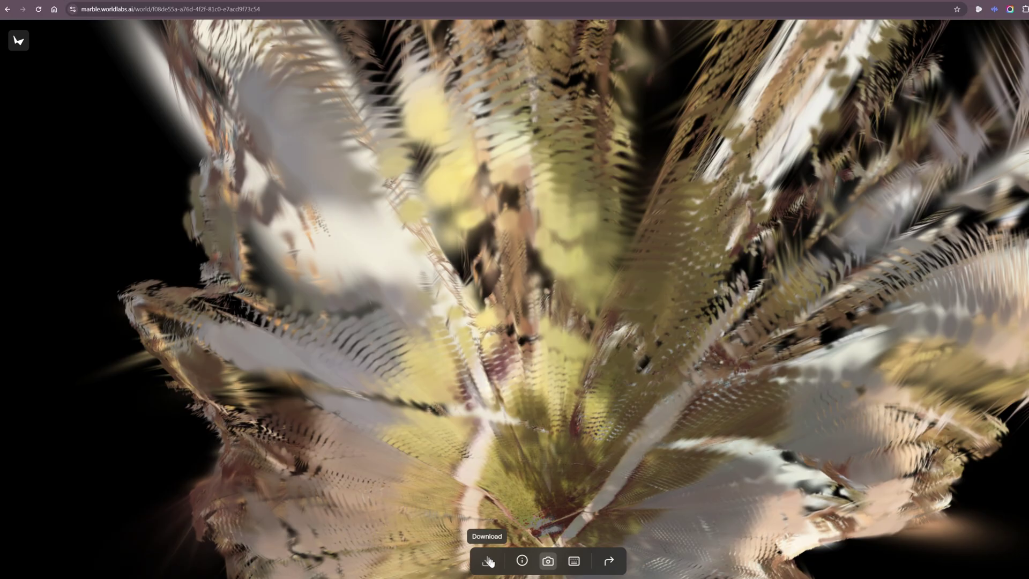
Step: View the autumn world's details, including its model and World Guide, and return to the list of own worlds
left_click(522, 562)
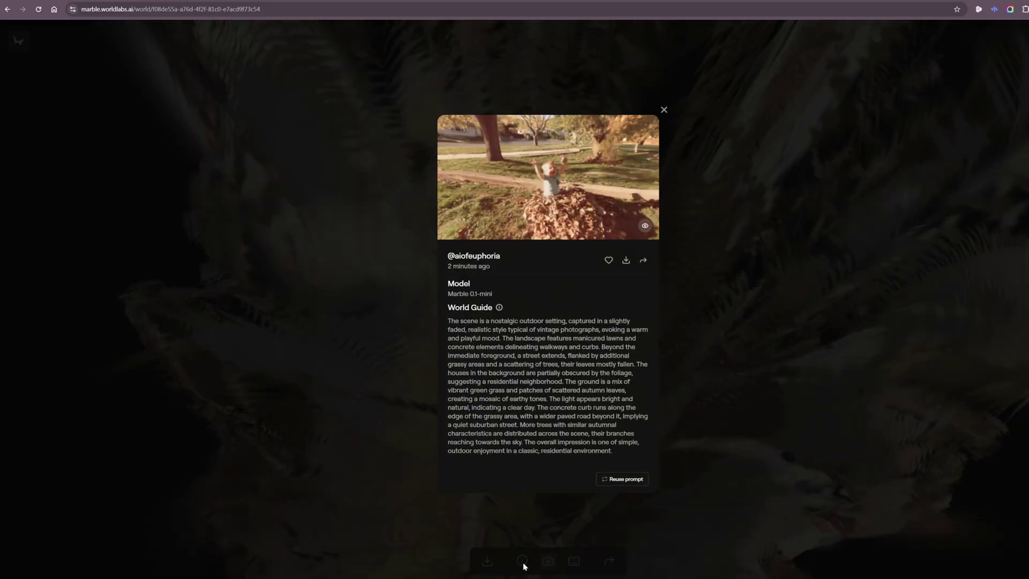
left_click(736, 307)
left_click_drag(736, 307, 665, 317)
key("alt+Left")
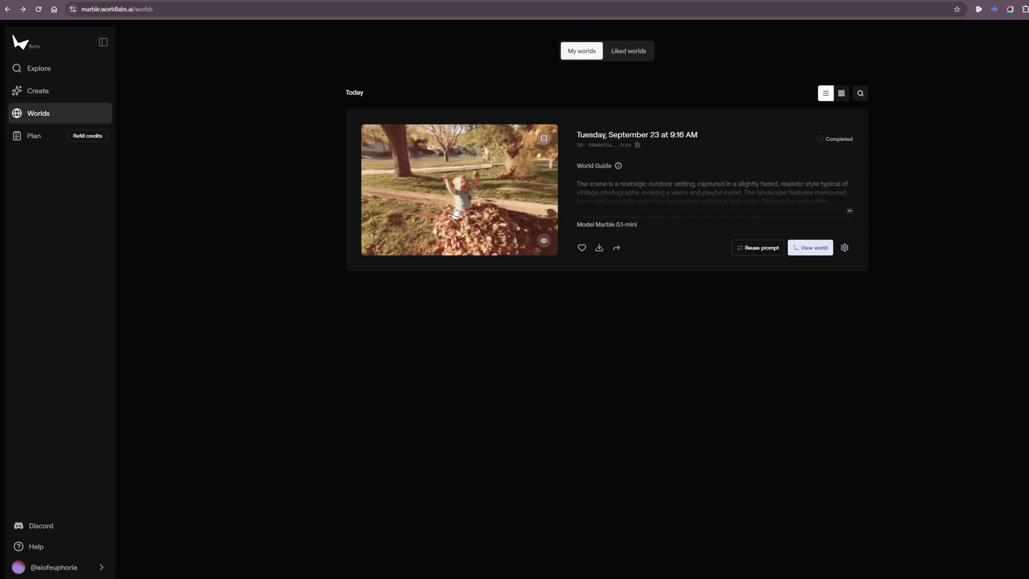
Step: Reopen the autumn leaf-pile world and look around at its trees, street and walkway
left_click(459, 211)
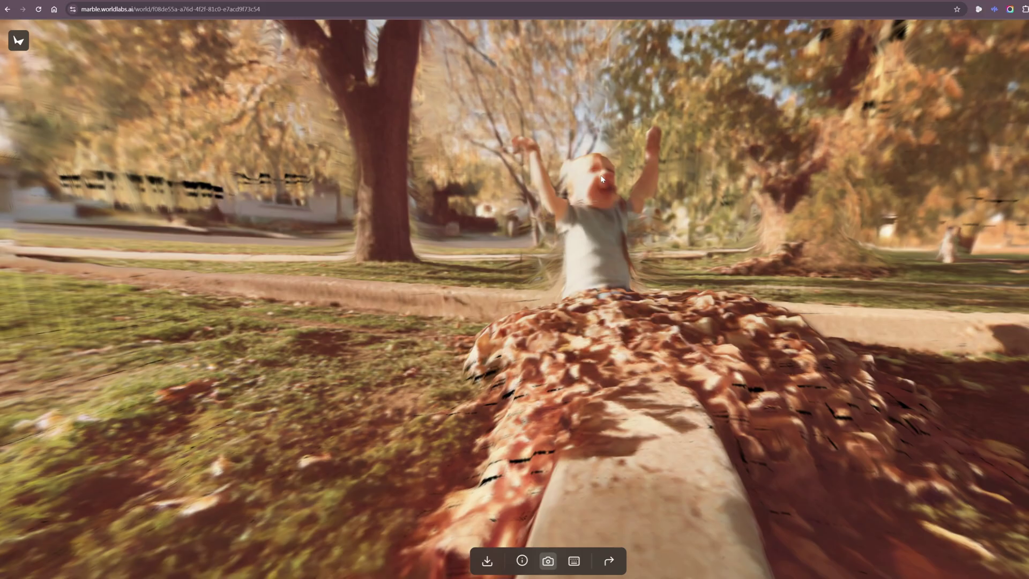
key("s")
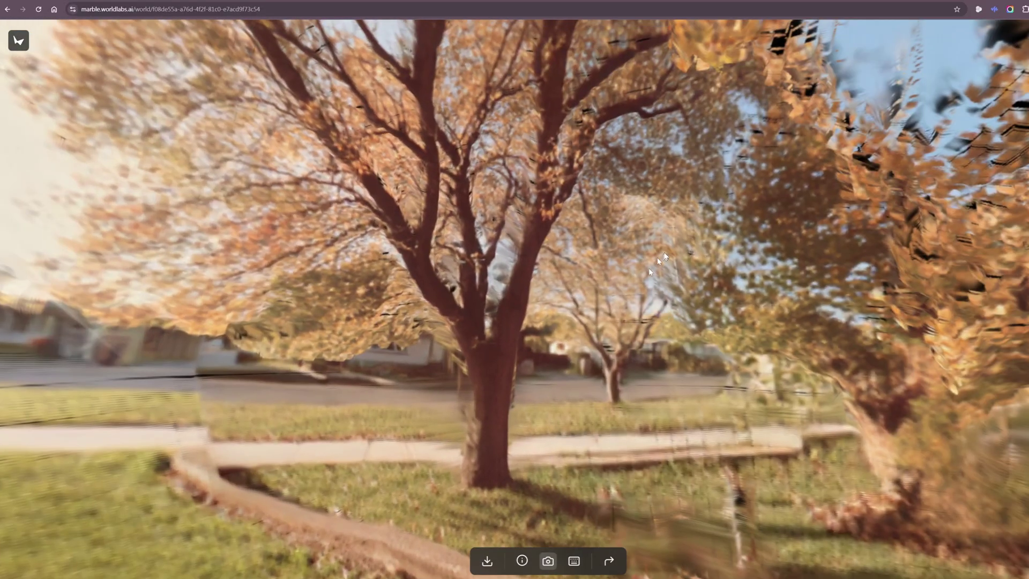
left_click_drag(649, 268, 526, 279)
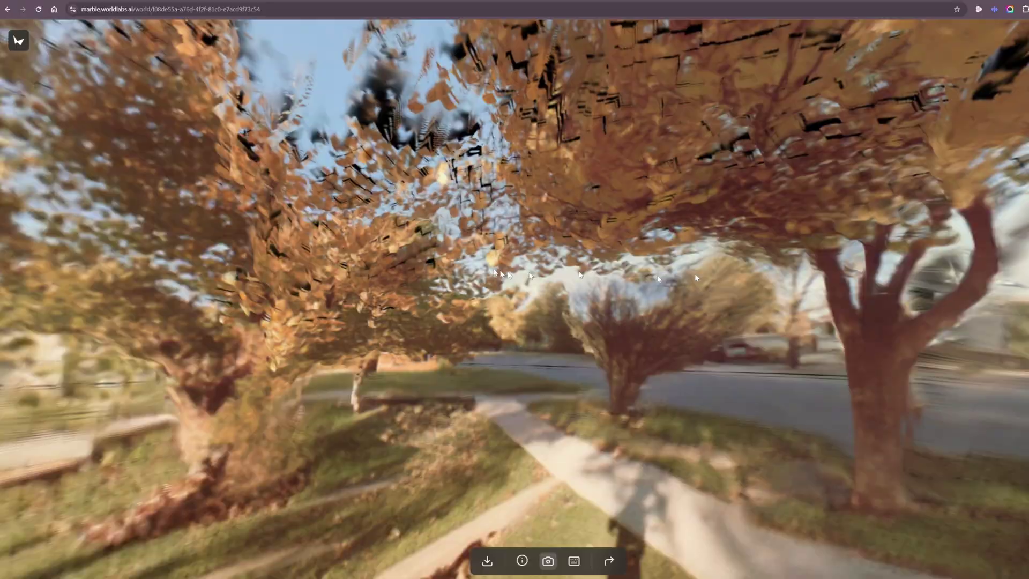
Step: Look across the first autumn world's street side, past the walkway and the large trees
left_click_drag(694, 273, 485, 271)
left_click_drag(606, 305, 484, 294)
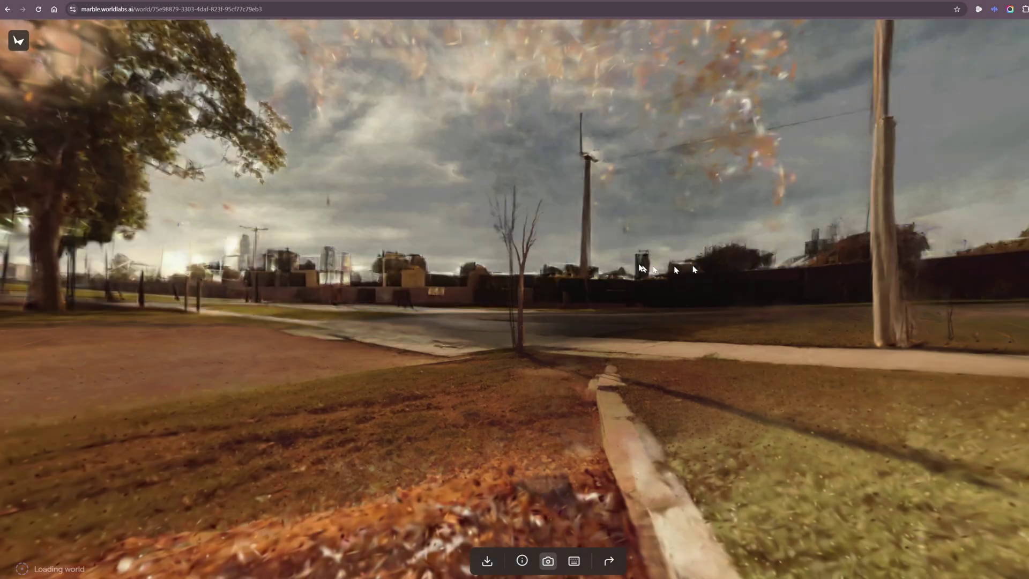
Step: Look around the second autumn world from the street and skyline to the leaf pile, and move in close to the leaves
left_click_drag(645, 285, 763, 285)
left_click_drag(454, 269, 819, 275)
left_click_drag(573, 285, 761, 300)
left_click_drag(654, 305, 535, 330)
key("w")
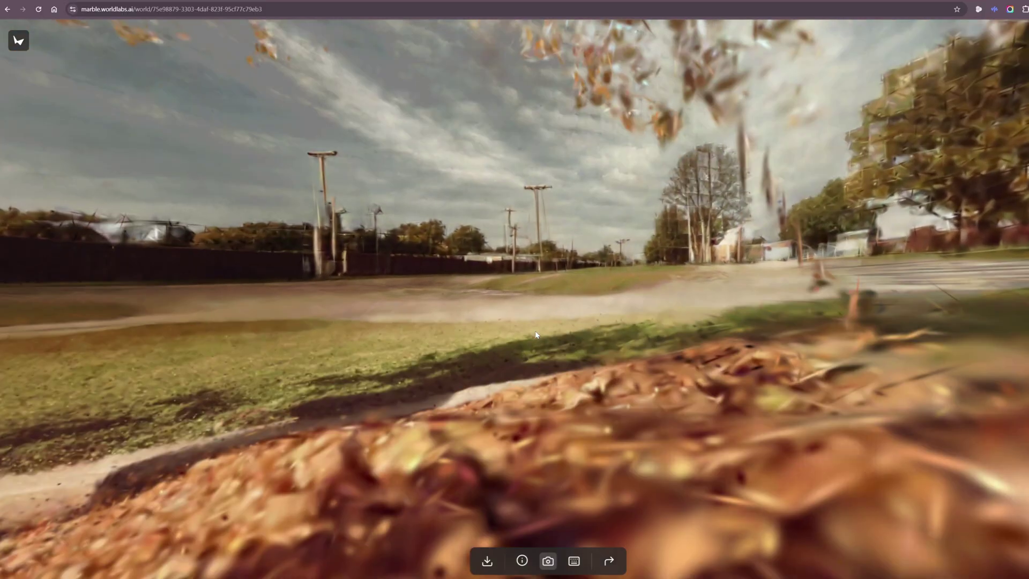
Step: Back away from the leaf pile to view the orange tree, the red fence and the surrounding lawn
key("s")
left_click_drag(736, 268, 545, 270)
key("s")
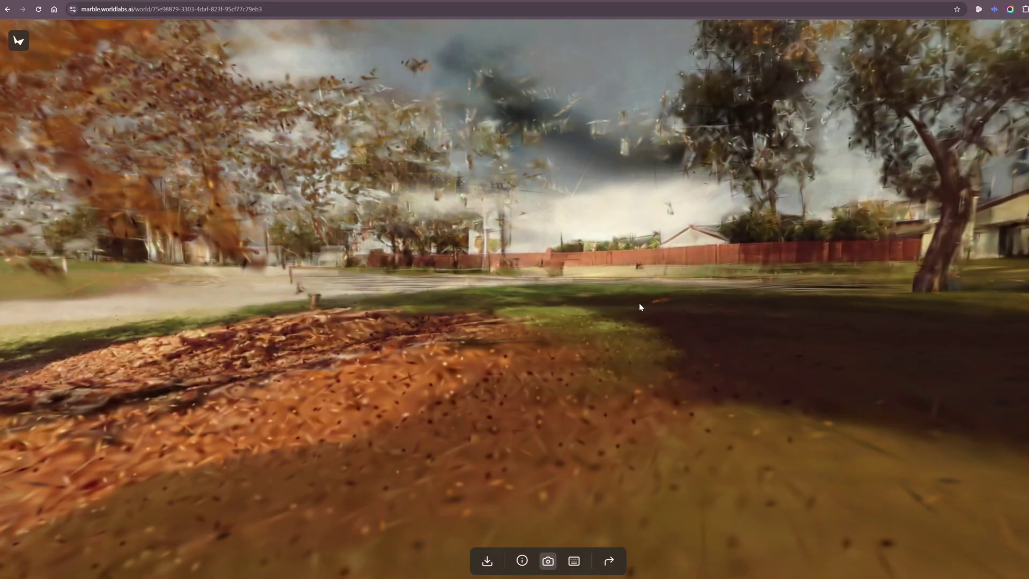
key("s")
left_click_drag(618, 314, 600, 264)
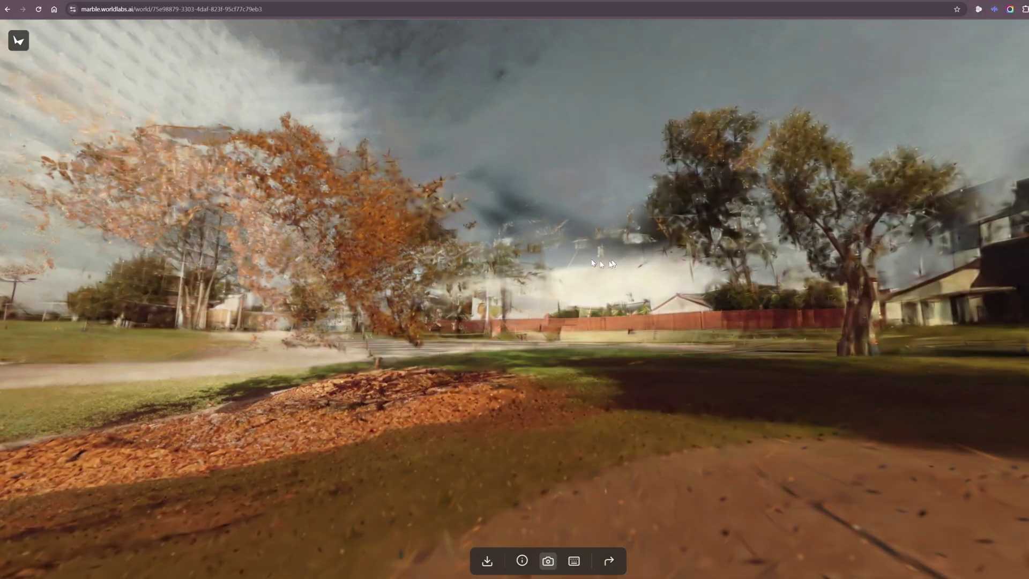
key("w")
left_click_drag(564, 306, 655, 322)
key("s")
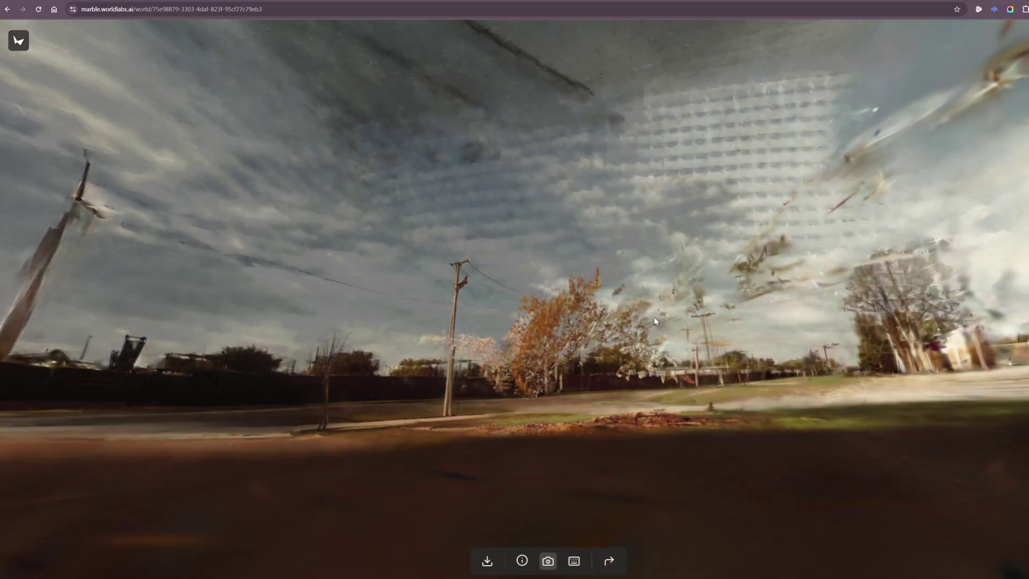
Step: Approach the leaf pile again for a close look, and pull back to see the tree and utility poles
key("w")
key("w")
left_click_drag(743, 321, 671, 265)
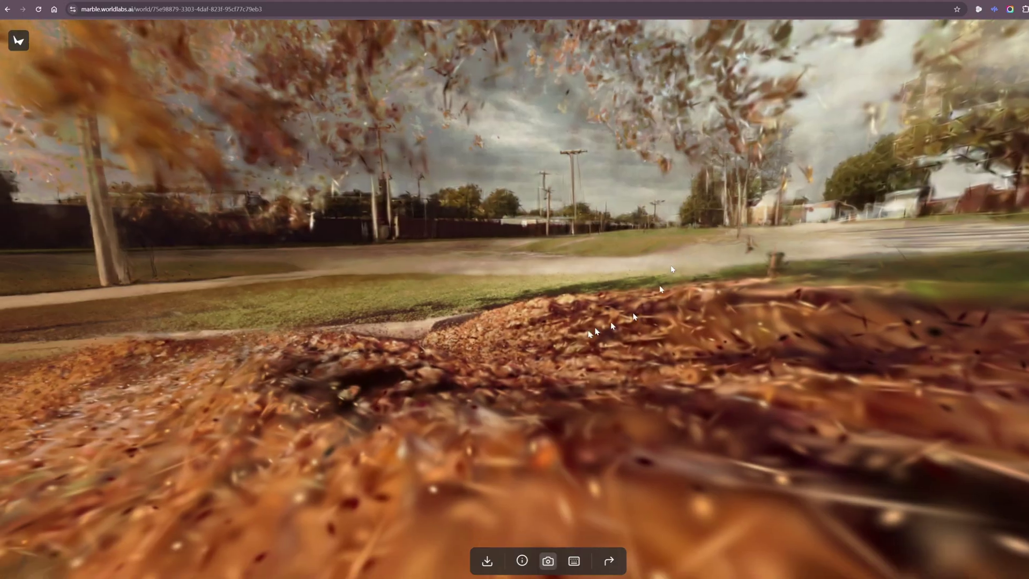
left_click_drag(633, 315, 747, 356)
key("s")
key("w")
left_click_drag(610, 333, 601, 309)
scroll(601, 308, "down", 5)
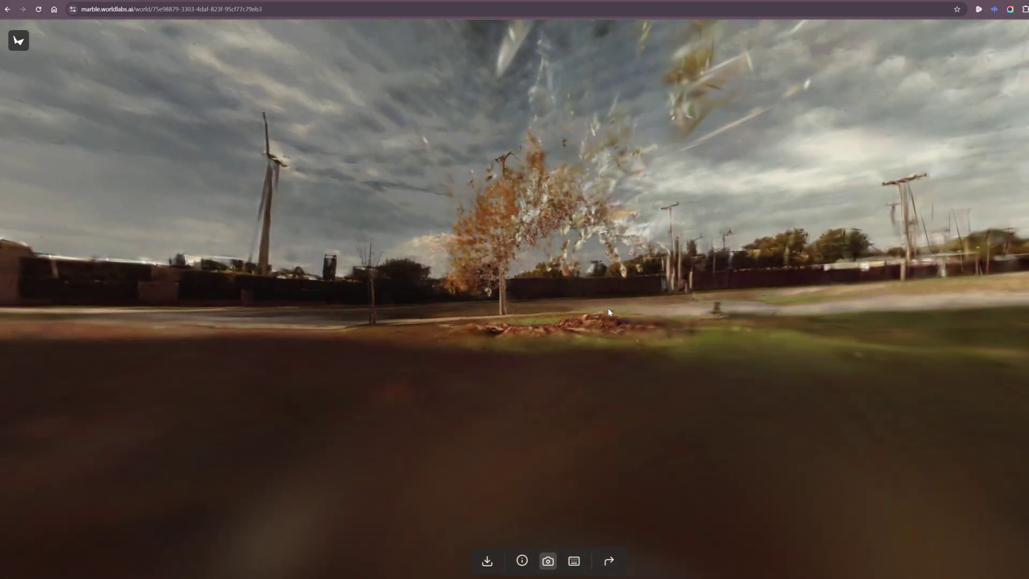
Step: View the second autumn park from beyond the walkway and from above the tree and leaf pile
left_click_drag(608, 309, 685, 331)
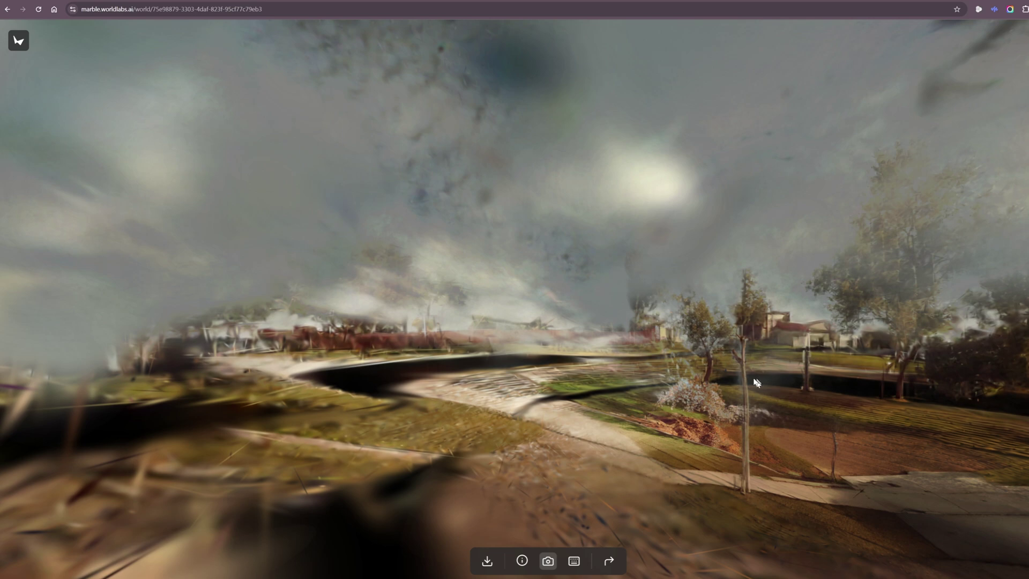
left_click_drag(756, 383, 645, 344)
key("w")
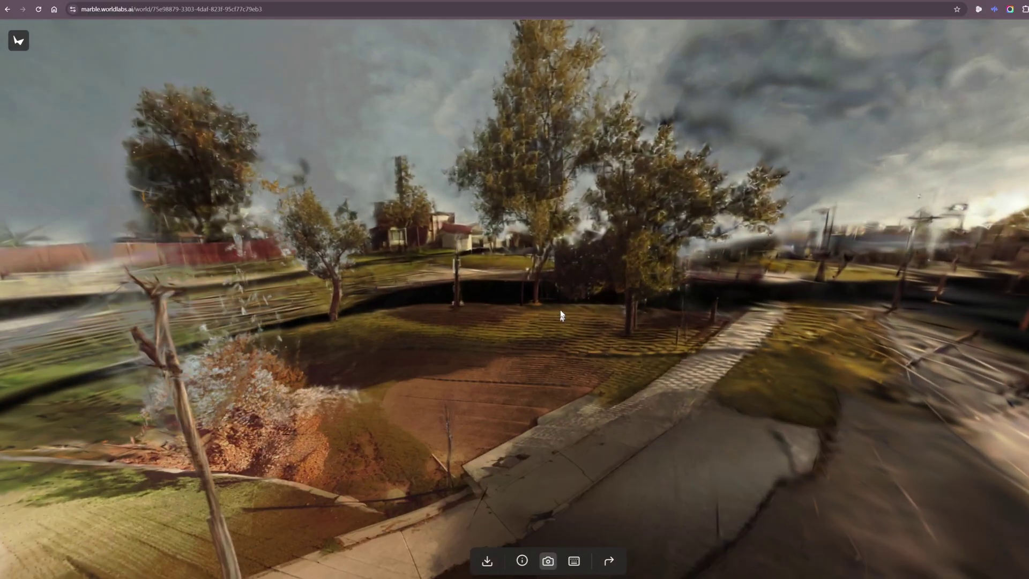
left_click_drag(560, 315, 604, 296)
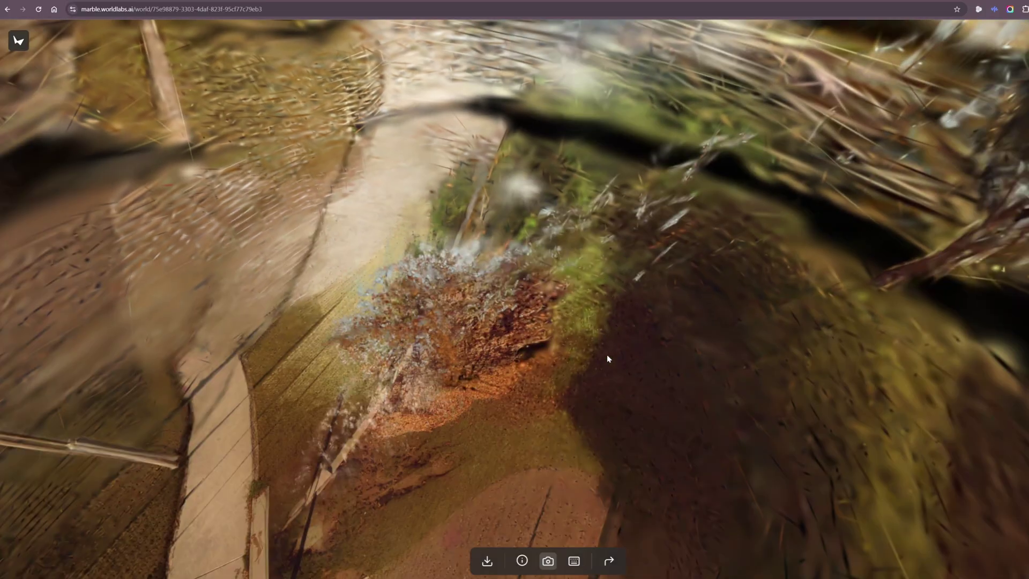
key("w")
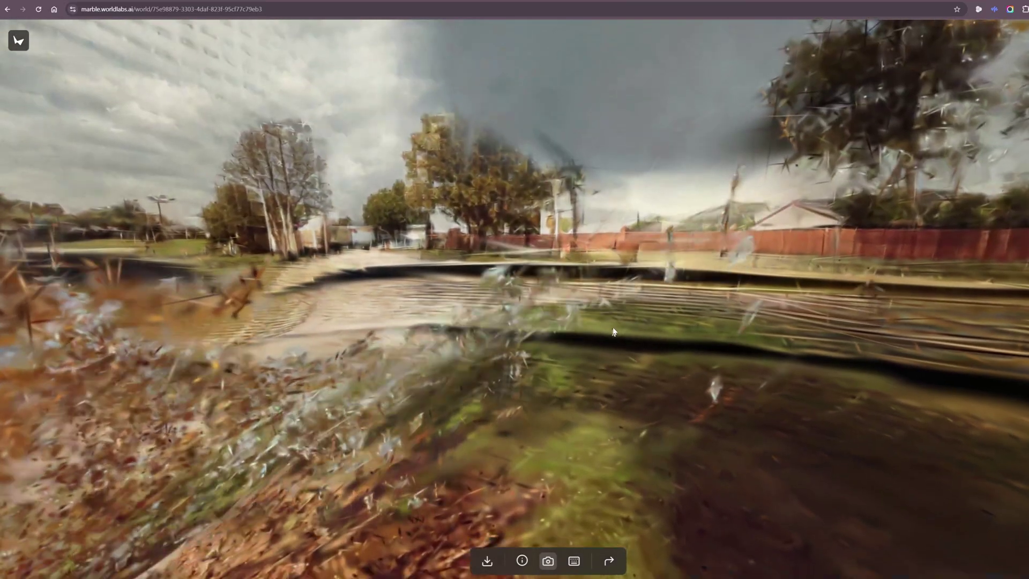
Step: Move past the orange tree to the road, and back out to view the park from farther away
key("q")
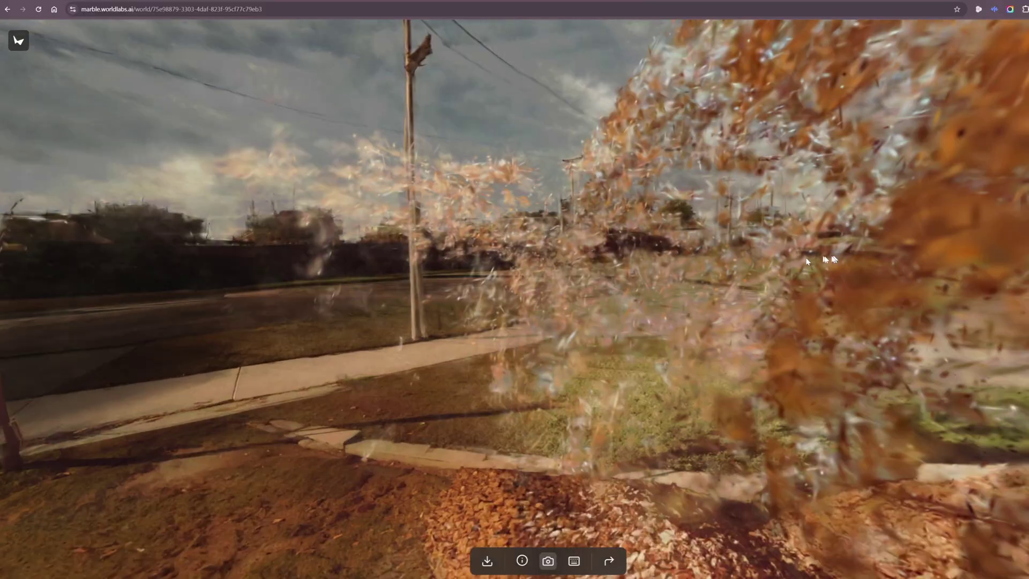
key("w")
left_click_drag(807, 261, 562, 291)
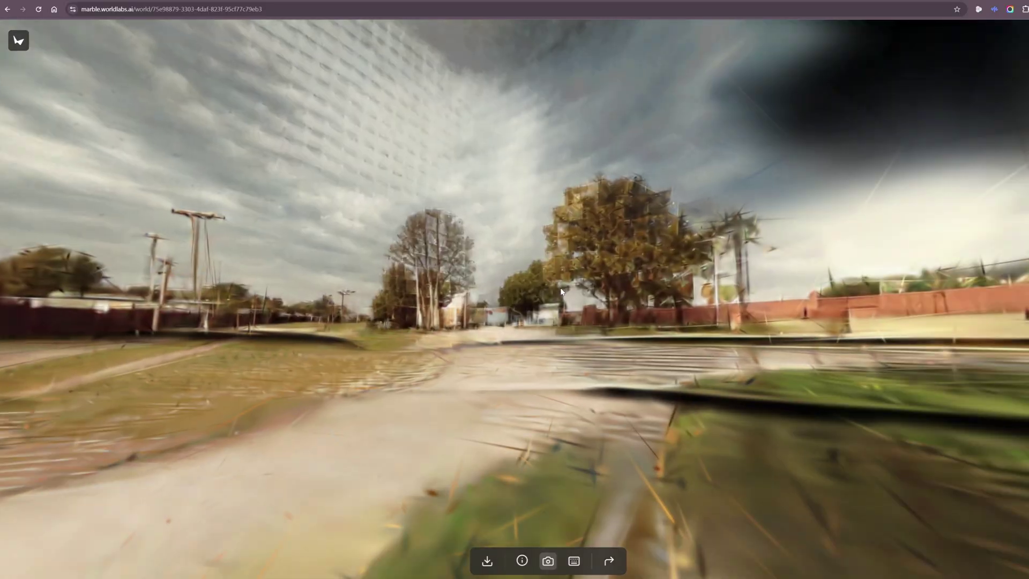
key("s")
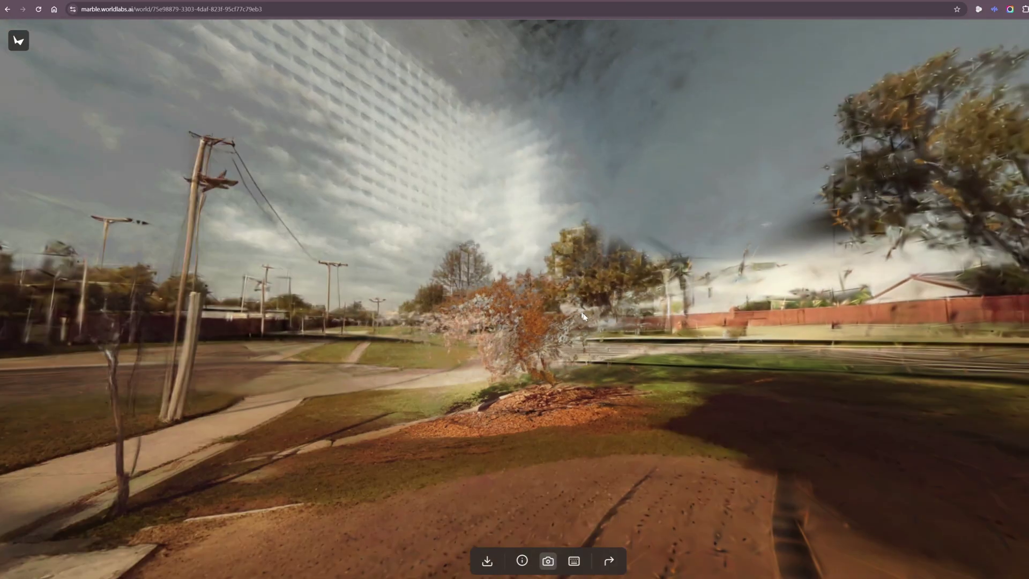
left_click_drag(584, 297, 675, 291)
left_click_drag(747, 293, 567, 343)
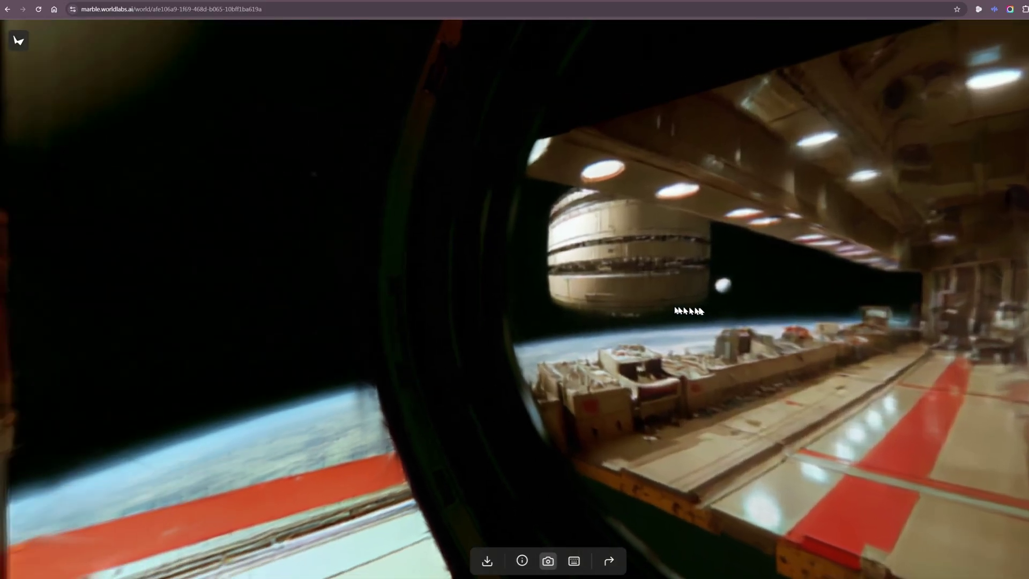
Step: Examine the Marble 0.1-mini space station world through its round opening and from farther forward and back
mouse_move(540, 301)
left_mouse_down()
mouse_move(710, 304)
mouse_move(601, 296)
mouse_move(673, 300)
mouse_move(565, 366)
mouse_move(589, 297)
mouse_move(581, 248)
mouse_move(673, 340)
mouse_move(499, 370)
left_mouse_up()
left_click_drag(662, 268, 569, 355)
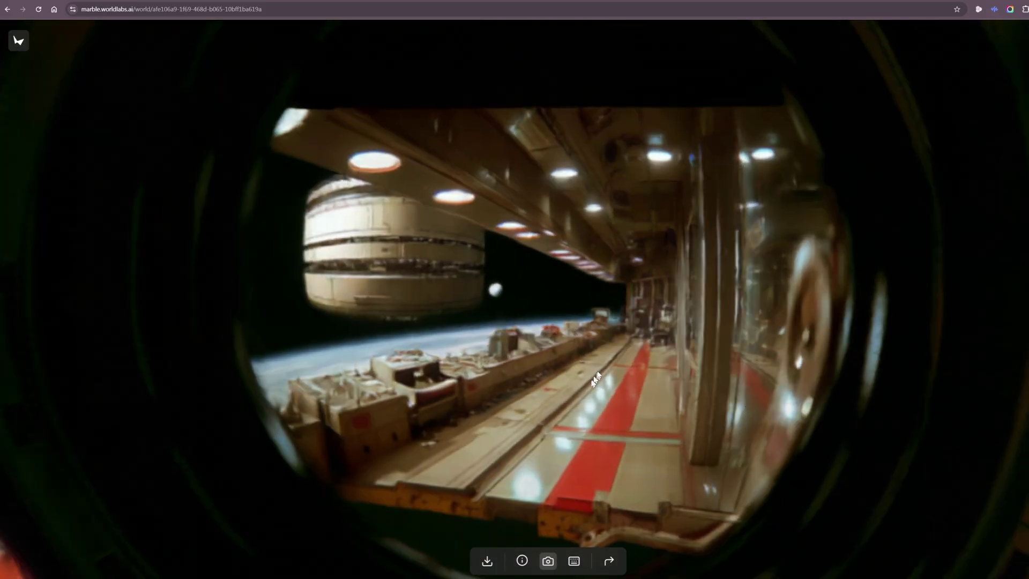
scroll(597, 373, "up", 5)
scroll(599, 374, "down", 6)
scroll(597, 370, "down", 5)
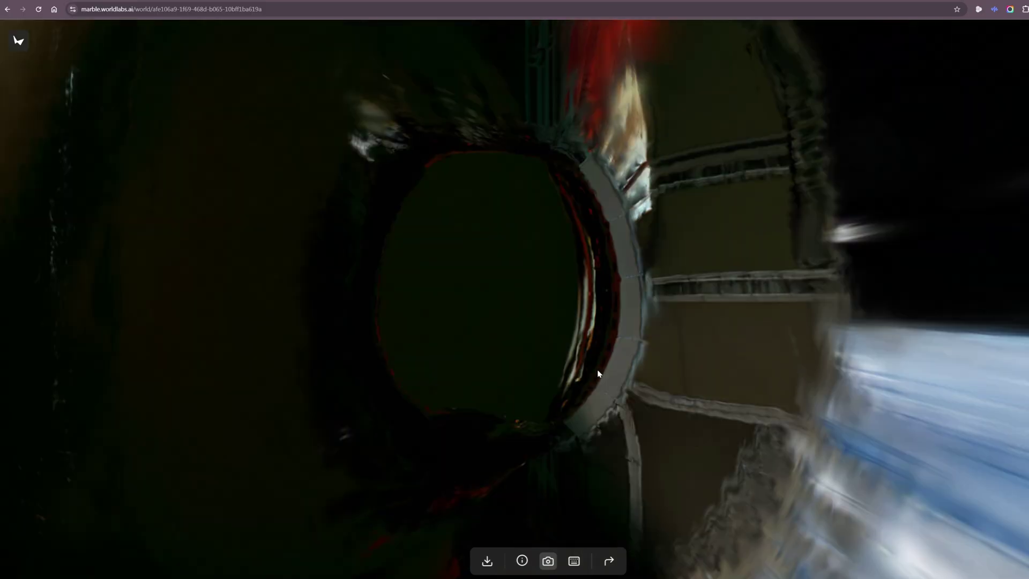
scroll(596, 370, "down", 5)
scroll(596, 371, "up", 3)
scroll(596, 370, "up", 10)
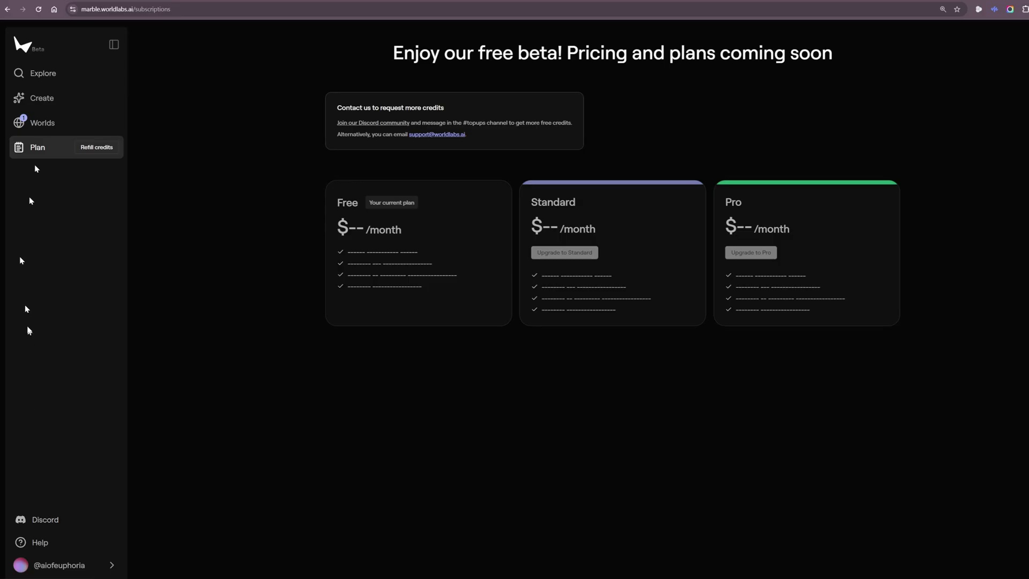
Step: Check the own worlds, the creation page and the gallery of all 3D worlds, and return to the own worlds
left_click(43, 124)
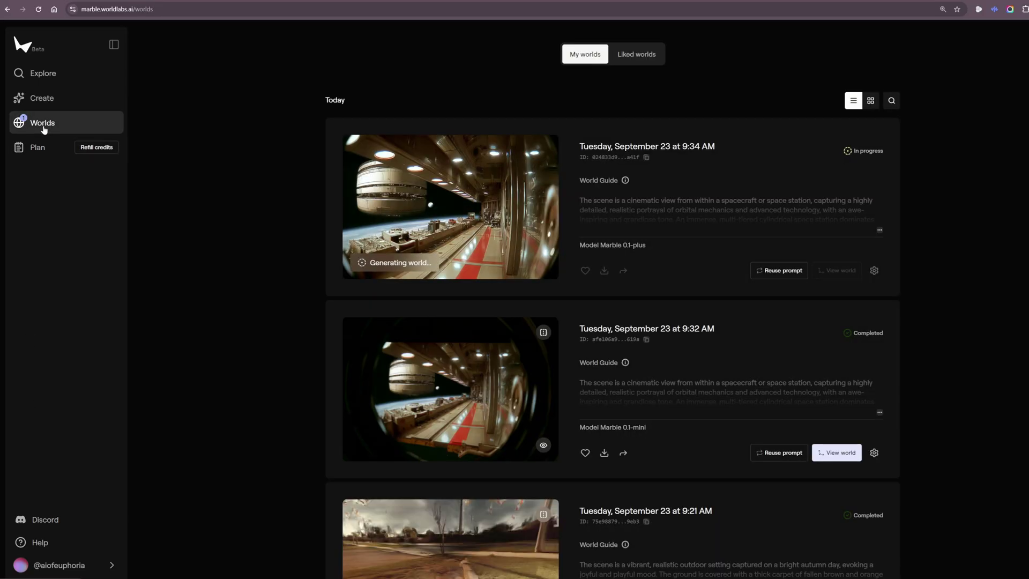
left_click(44, 104)
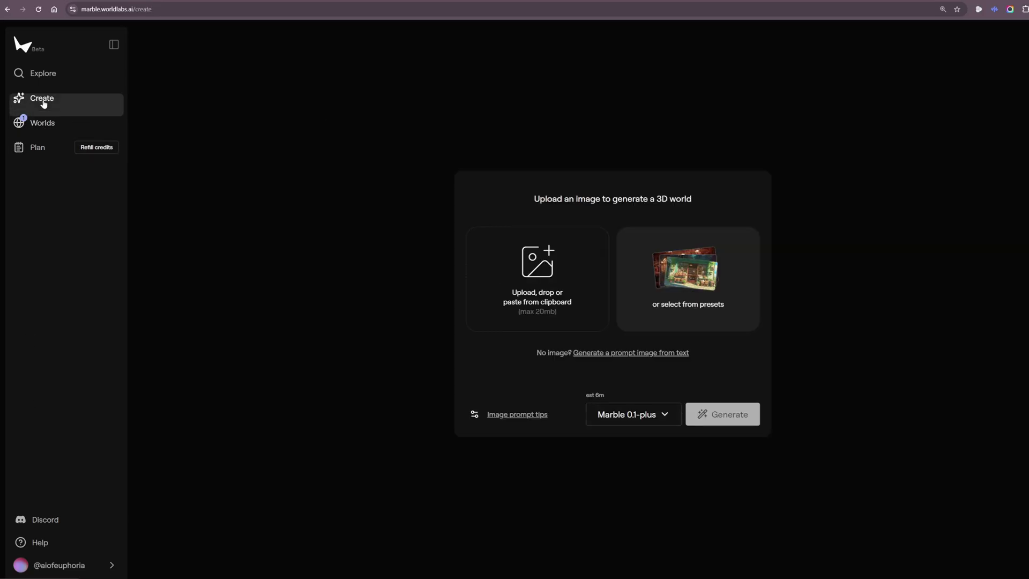
left_click(49, 126)
left_click(44, 75)
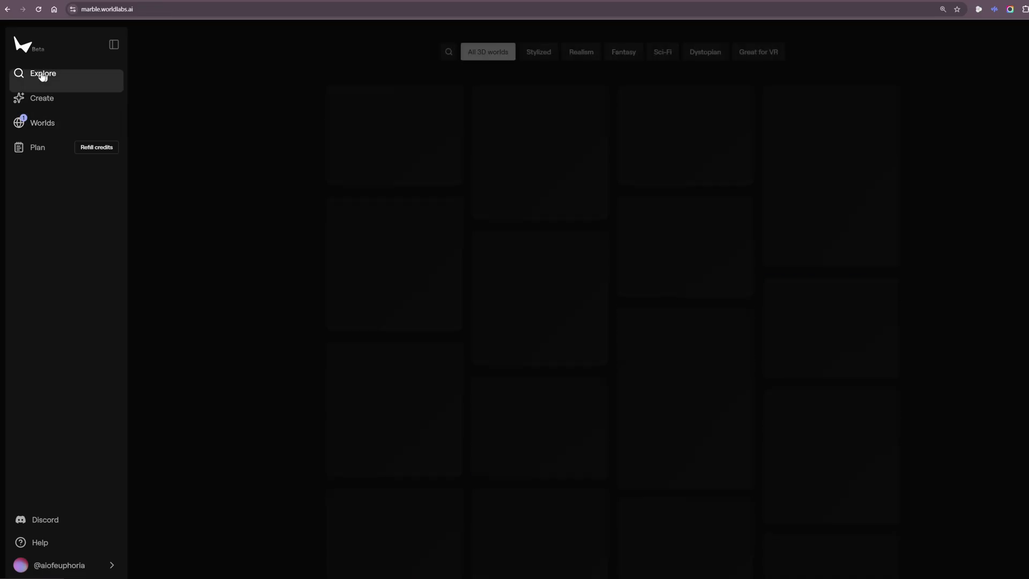
scroll(628, 282, "down", 10)
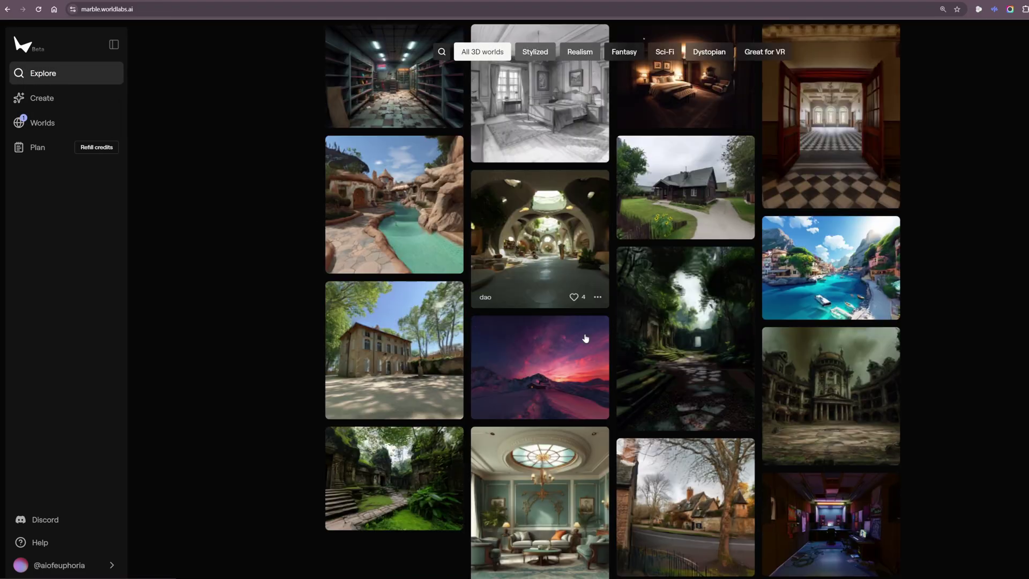
scroll(583, 335, "up", 9)
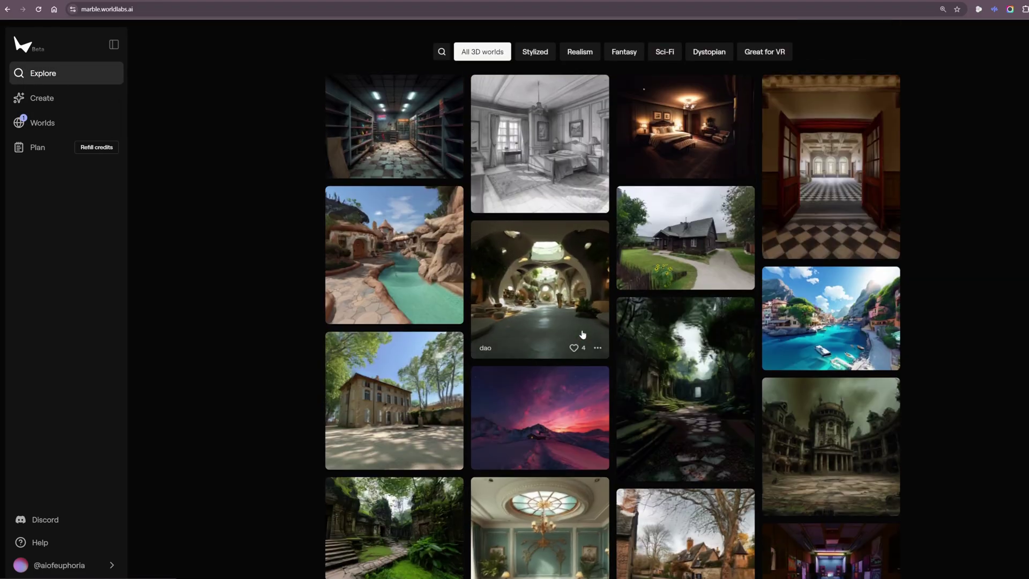
left_click(41, 125)
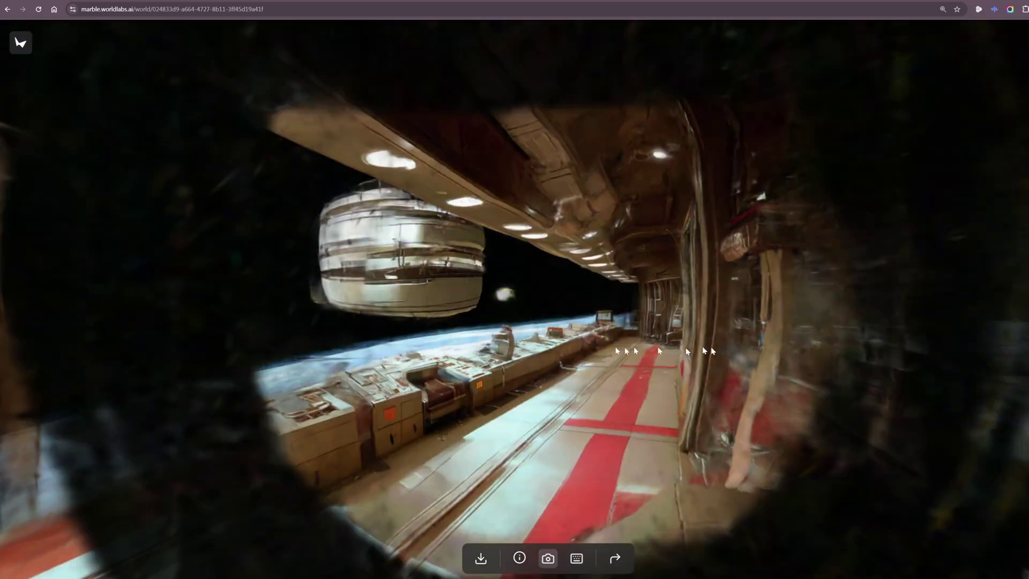
Step: Look around the Marble 0.1-plus space station world, including its dark interior, red machinery and window onto Earth
left_click_drag(586, 345, 746, 344)
left_click_drag(521, 343, 746, 354)
left_click_drag(556, 349, 687, 367)
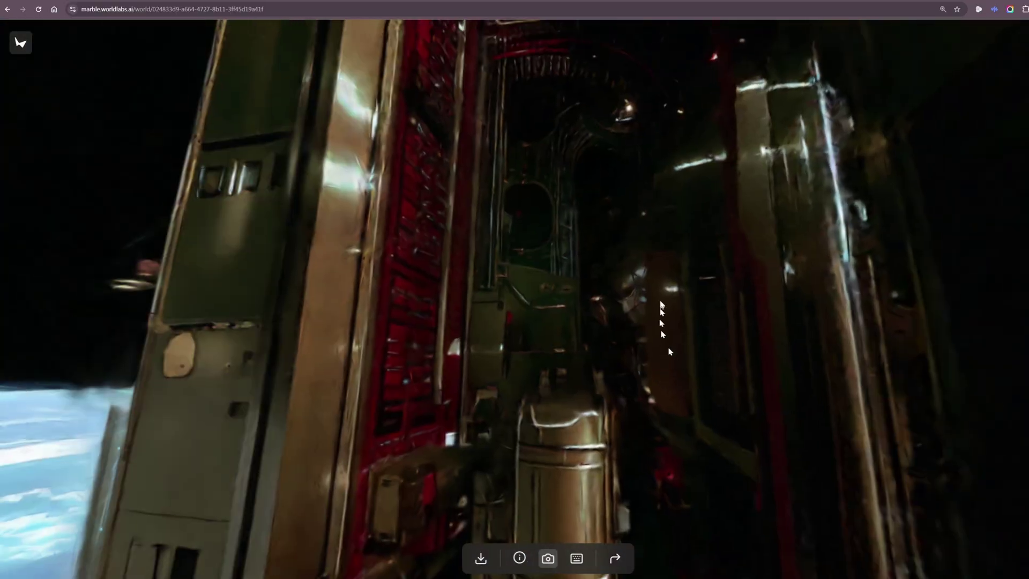
left_click_drag(663, 304, 634, 224)
left_click_drag(644, 389, 622, 260)
left_click_drag(462, 321, 736, 318)
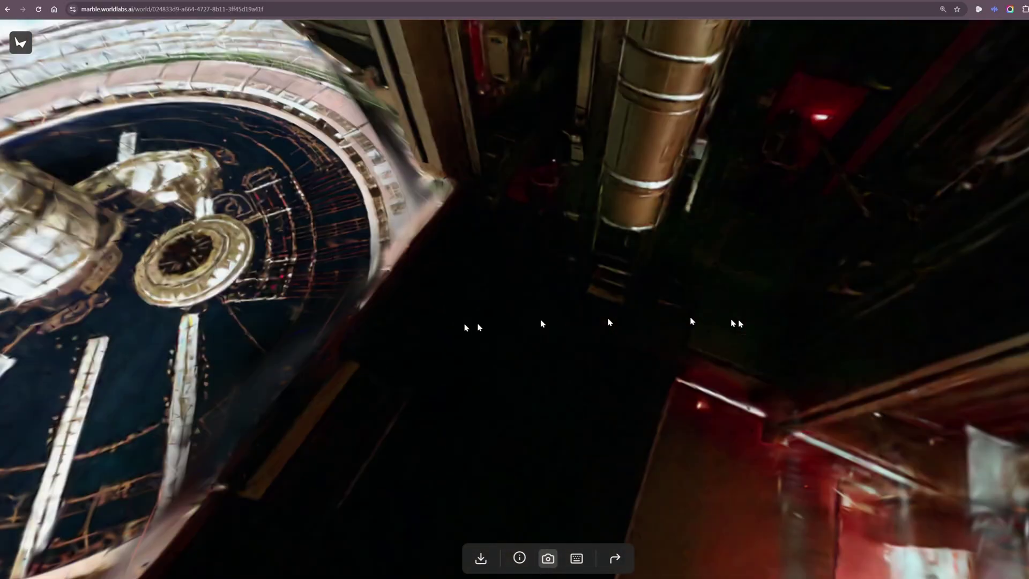
left_click_drag(610, 226, 657, 362)
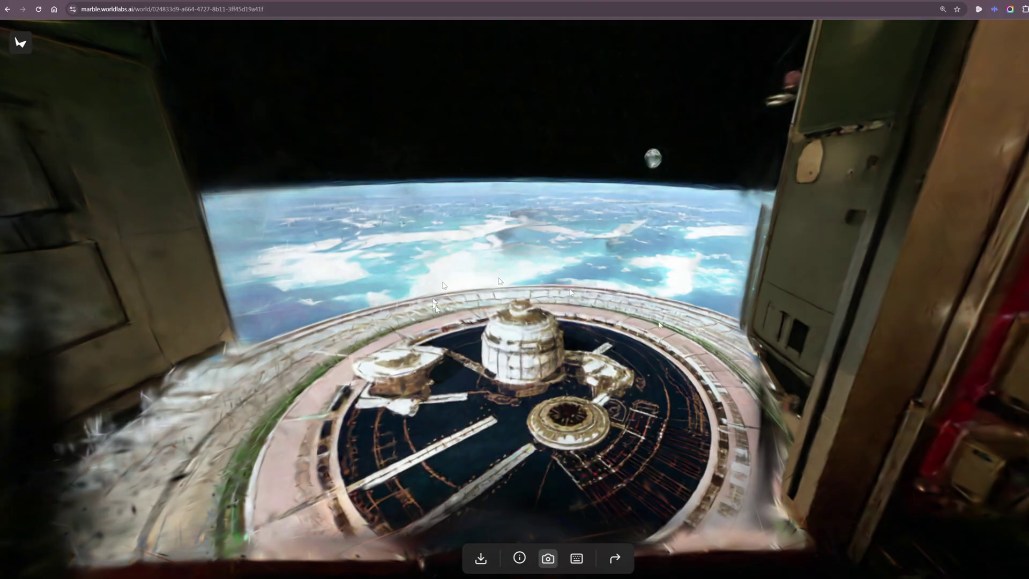
left_click_drag(500, 281, 579, 332)
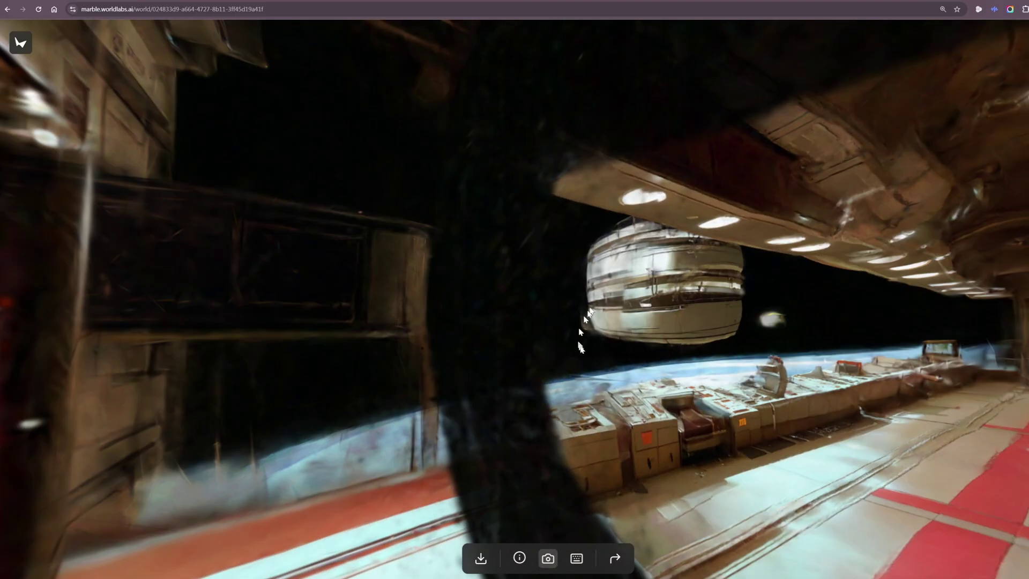
Step: Move out past the station's consoles over the Earth's surface towards the small moon
left_click_drag(688, 385, 632, 359)
key("w")
key("w")
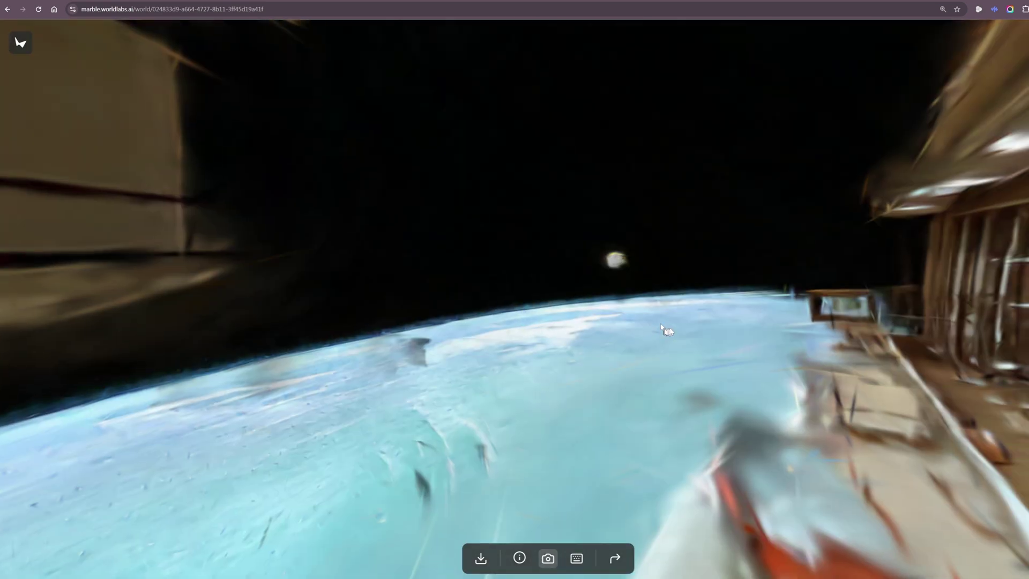
key("w")
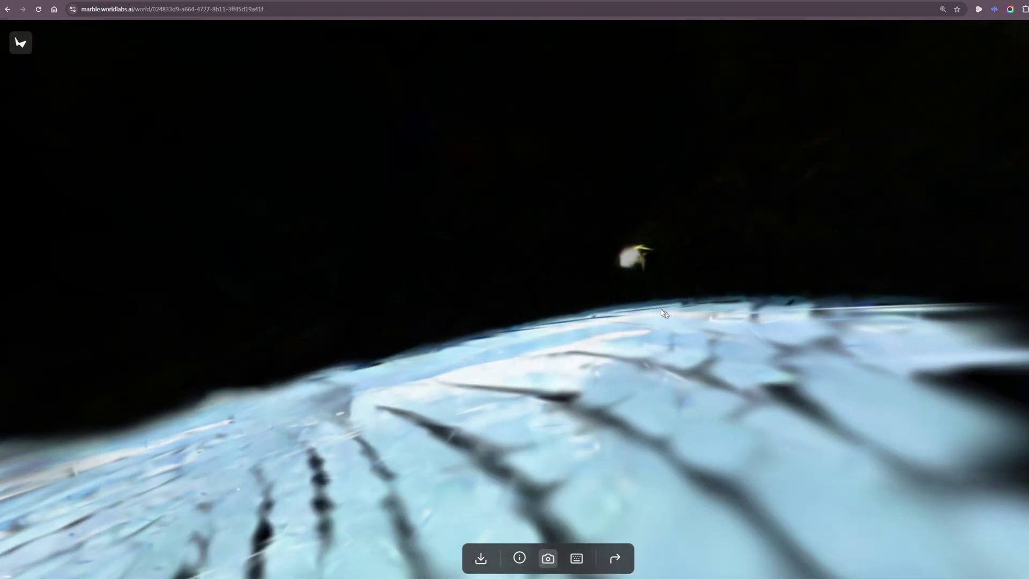
key("w")
key("s")
key("w")
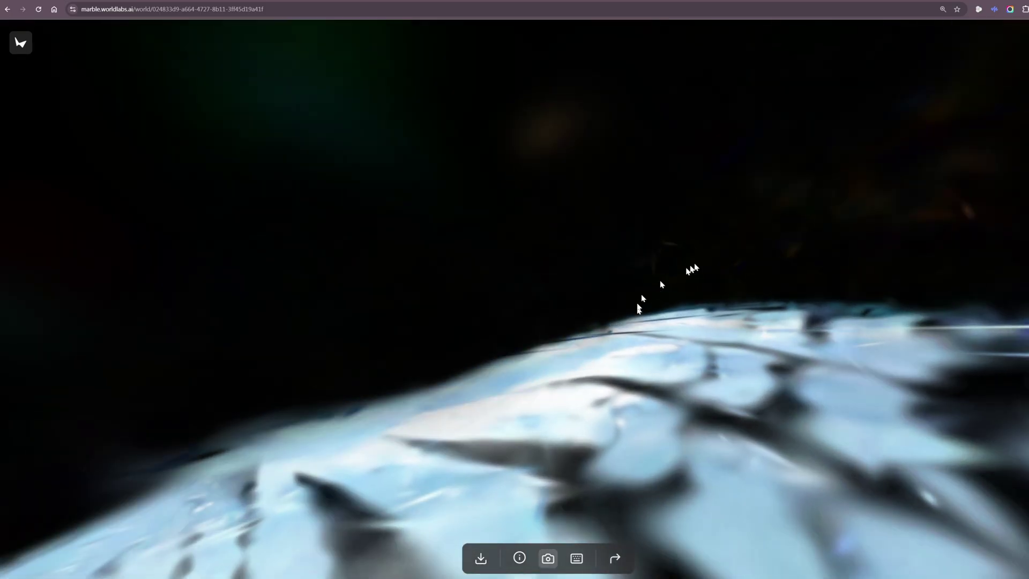
key("w")
left_click_drag(696, 267, 679, 300)
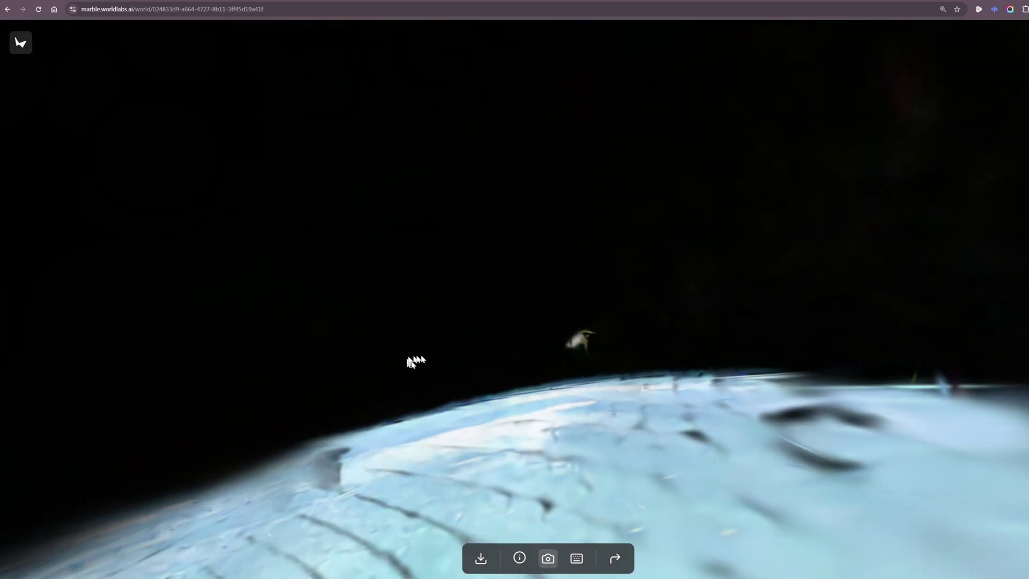
Step: Turn back into the station to examine its corridor, ceiling lights and the cylindrical module outside
left_click_drag(409, 363, 822, 316)
left_click_drag(538, 309, 636, 372)
left_click_drag(465, 374, 459, 345)
key("w")
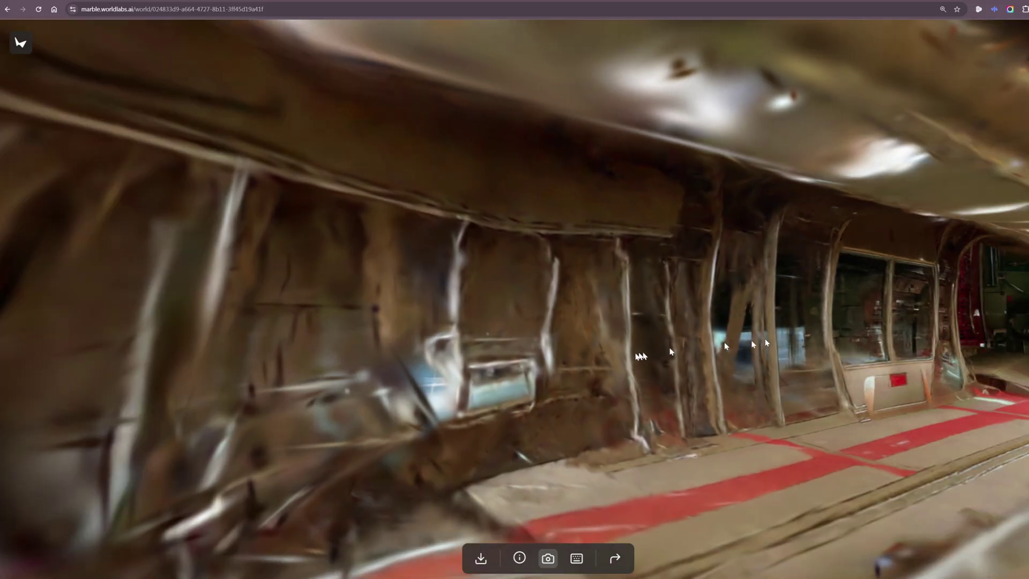
left_click_drag(767, 341, 698, 354)
key("w")
key("w")
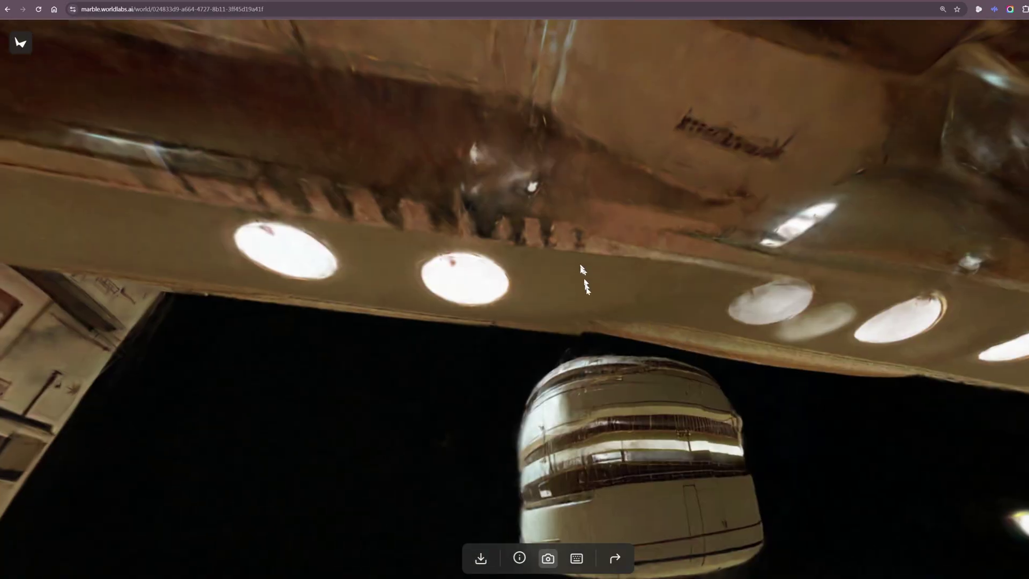
left_click_drag(583, 279, 602, 327)
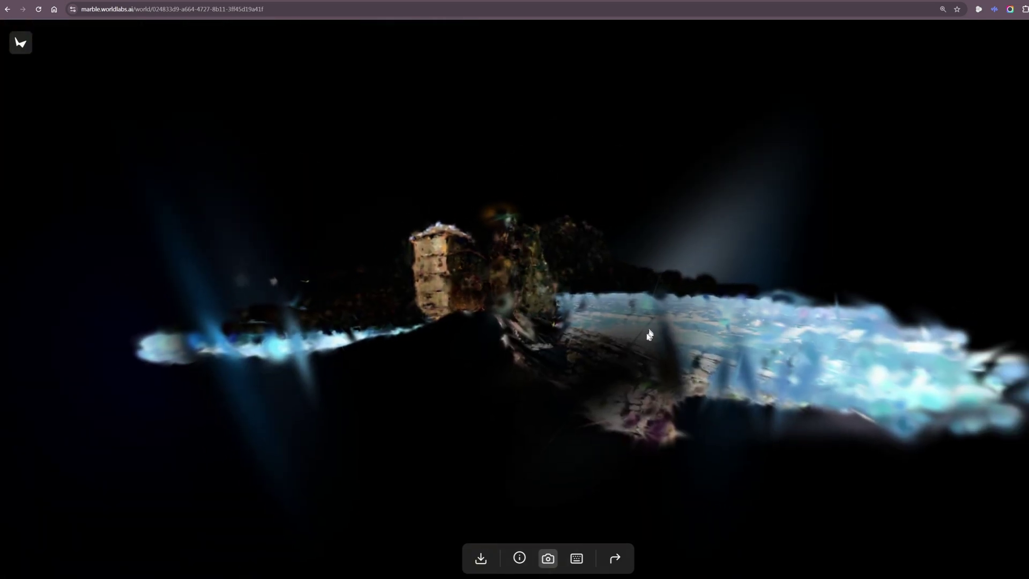
Step: Fly from the distant outside view back into the station, through its dark interior with the red-lit machinery
left_click_drag(767, 279, 735, 300)
key("w")
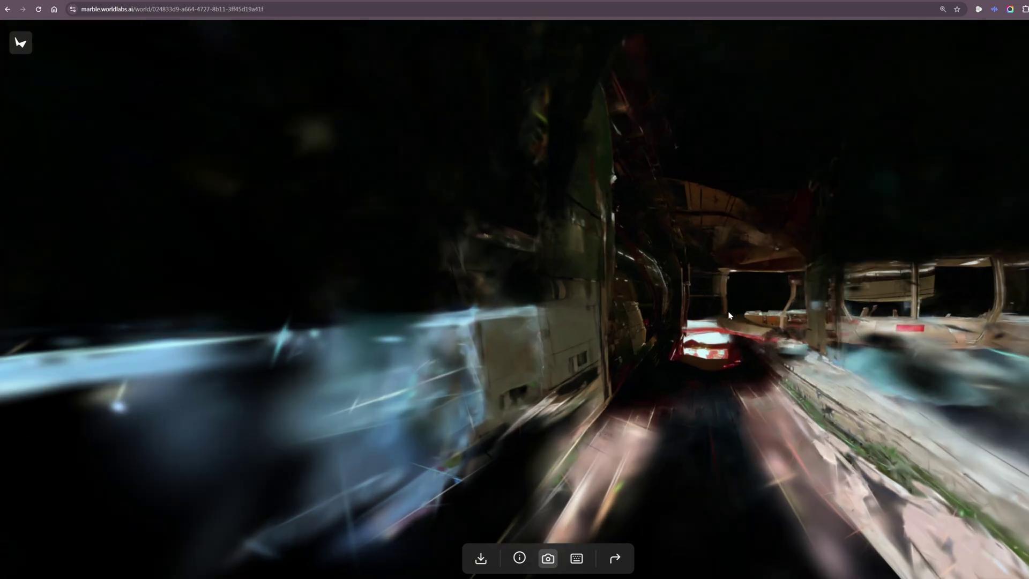
left_click_drag(793, 285, 637, 343)
scroll(667, 342, "up", 5)
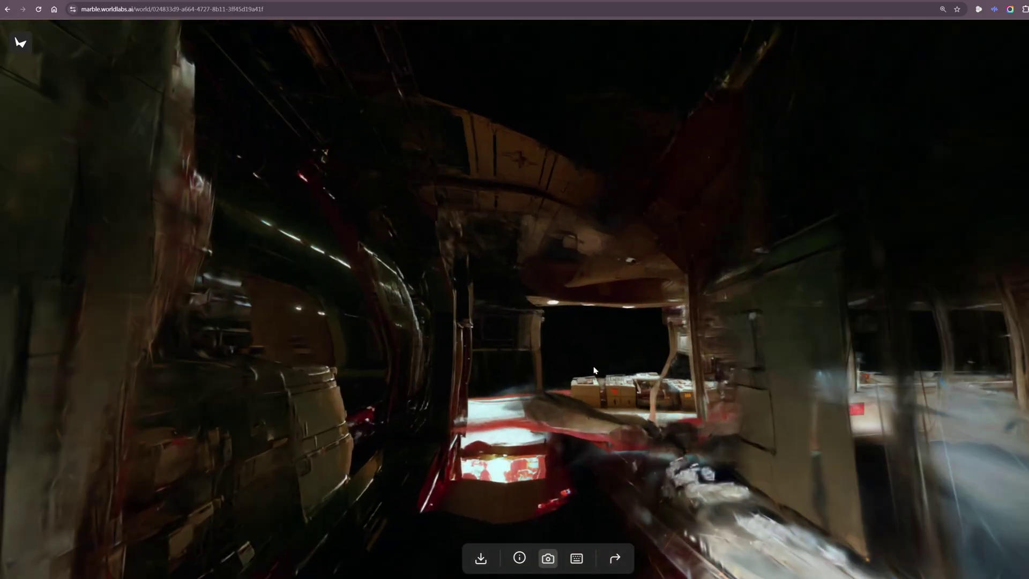
scroll(669, 365, "up", 5)
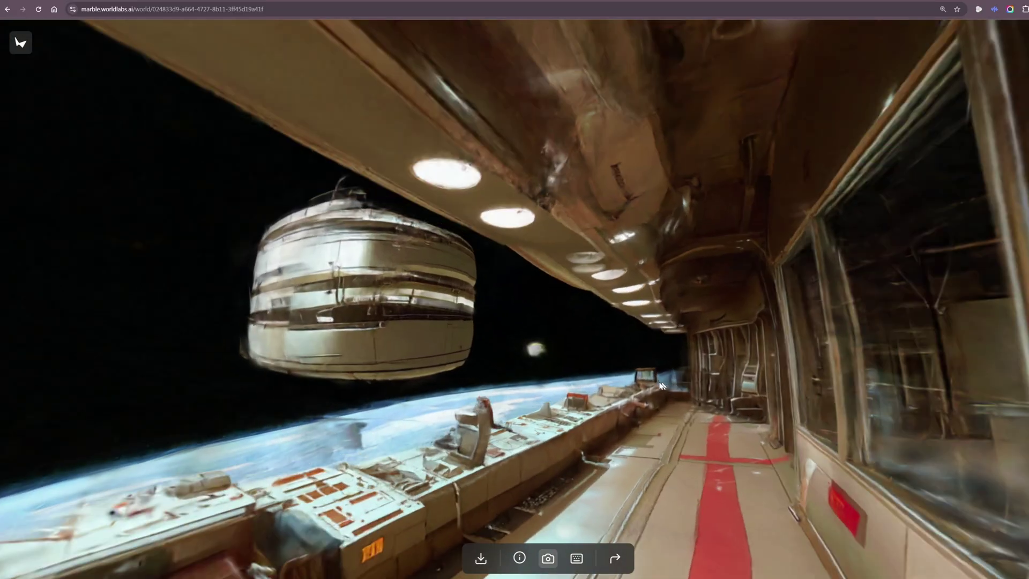
Step: Look around from the red-striped corridor at the cylindrical module, the console row and the storage cabinets
left_click_drag(660, 386, 754, 371)
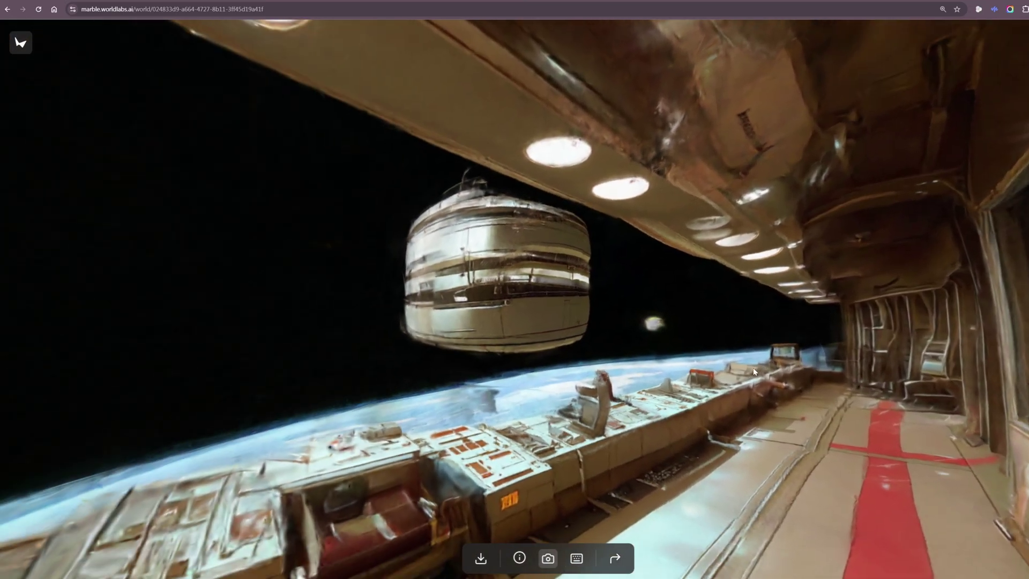
left_click_drag(632, 397, 751, 372)
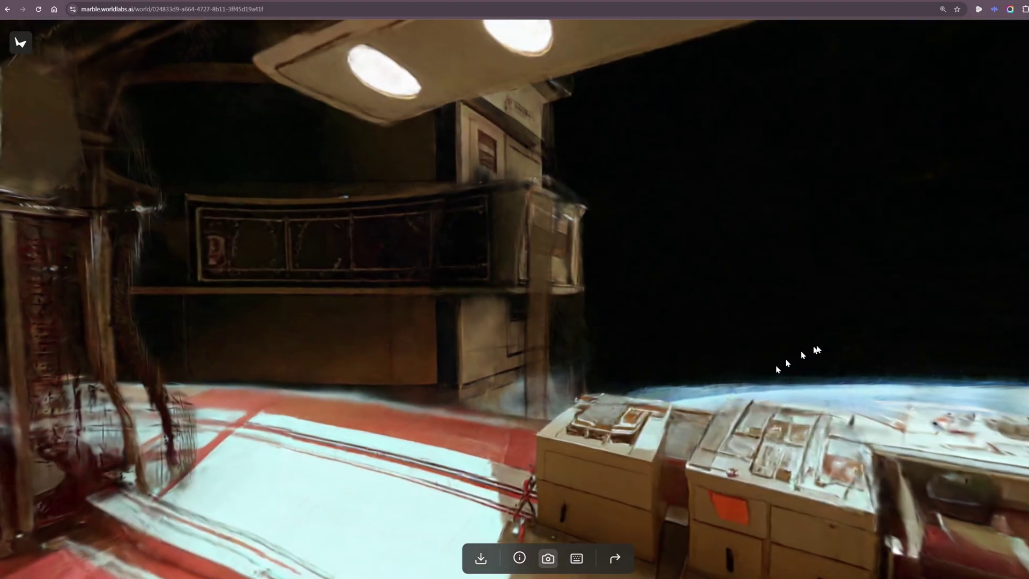
left_click_drag(816, 349, 837, 394)
key("s")
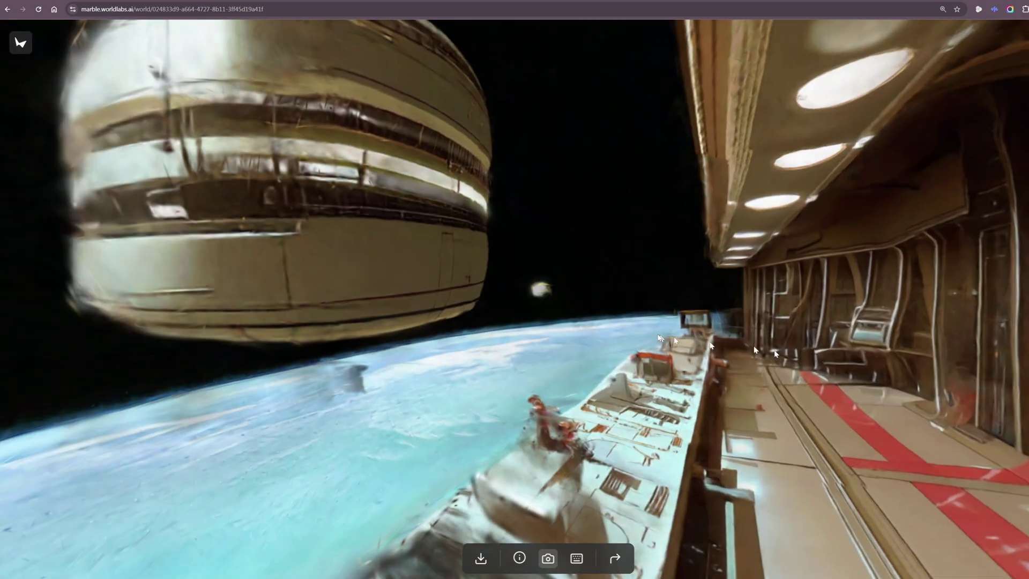
Step: Move along the consoles above the Earth and turn into the corridor to examine its walls and windows
left_click_drag(674, 336, 762, 344)
left_click_drag(632, 338, 568, 339)
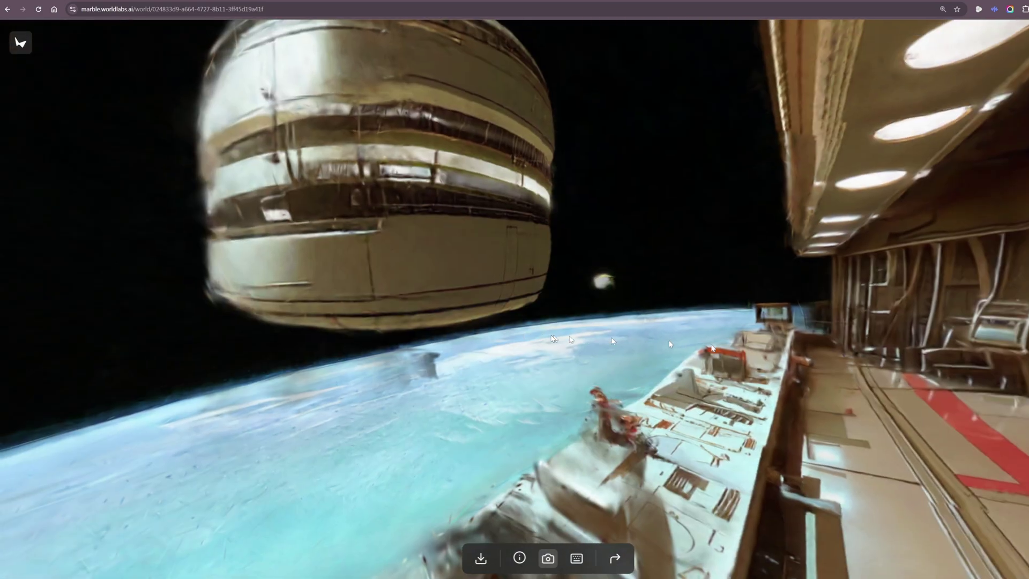
left_click_drag(643, 345, 572, 338)
key("w")
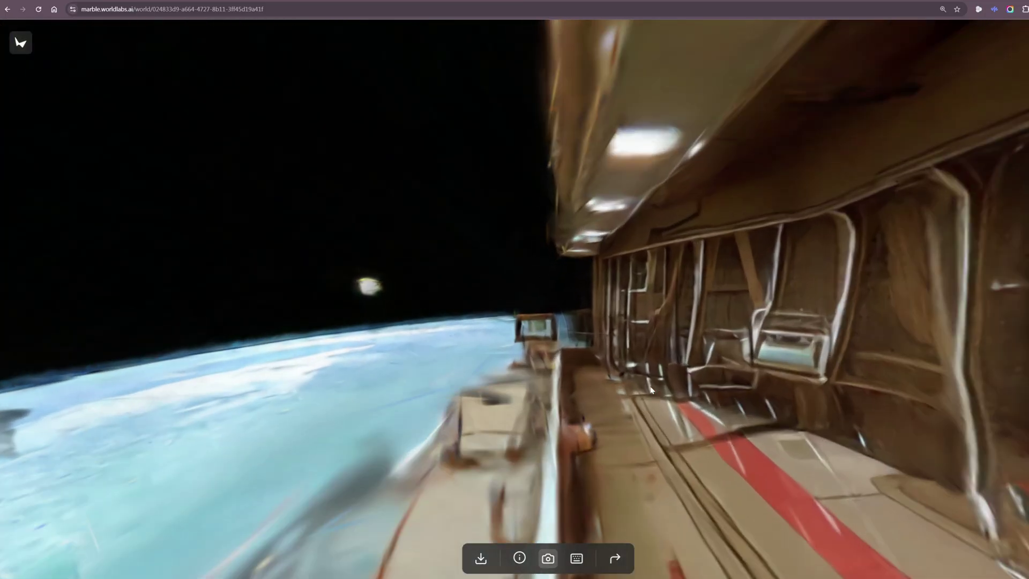
left_click_drag(707, 370, 597, 371)
left_click_drag(748, 364, 644, 365)
key("w")
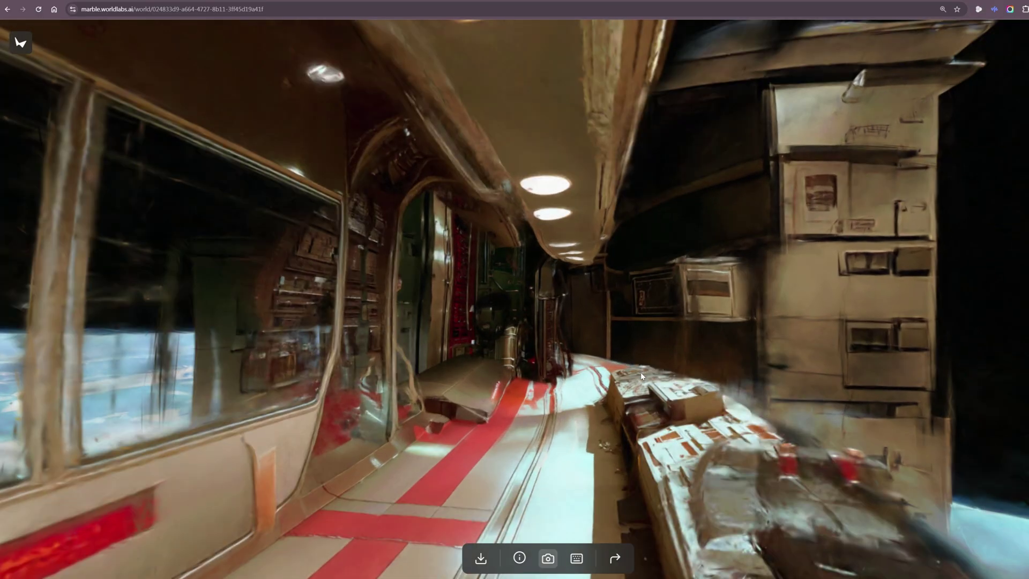
Step: Inspect the tall cabinet tower beside the consoles and the gap between it and the cylindrical module
left_click_drag(767, 347, 573, 348)
left_click_drag(892, 352, 883, 325)
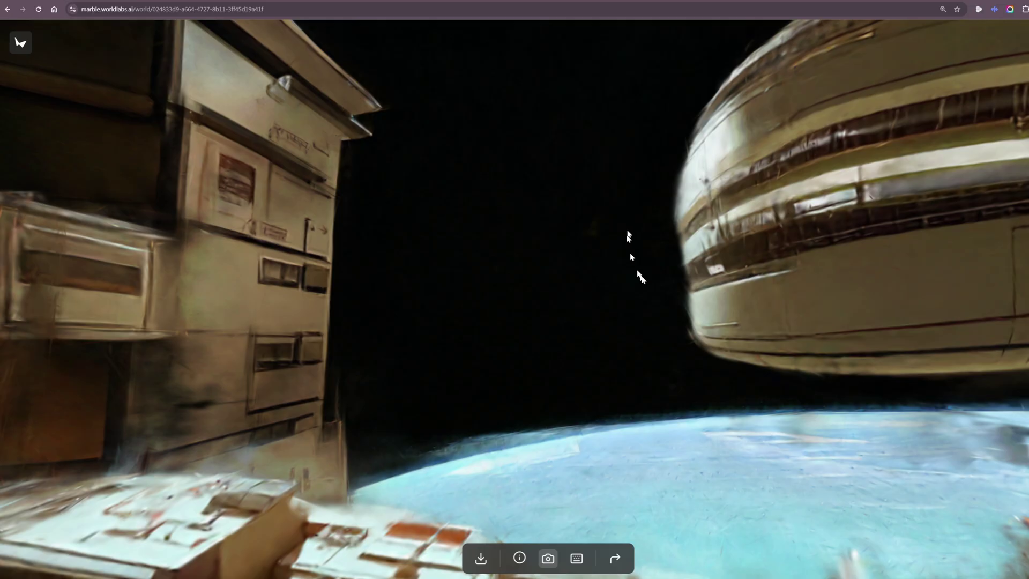
left_click_drag(472, 328, 630, 275)
scroll(558, 296, "down", 5)
scroll(558, 296, "up", 5)
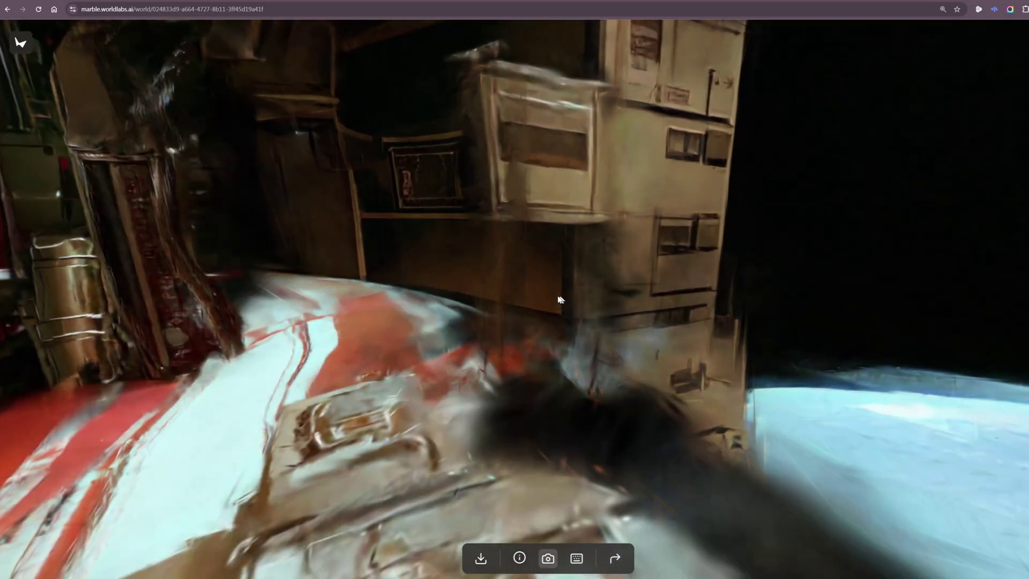
left_click_drag(558, 295, 678, 267)
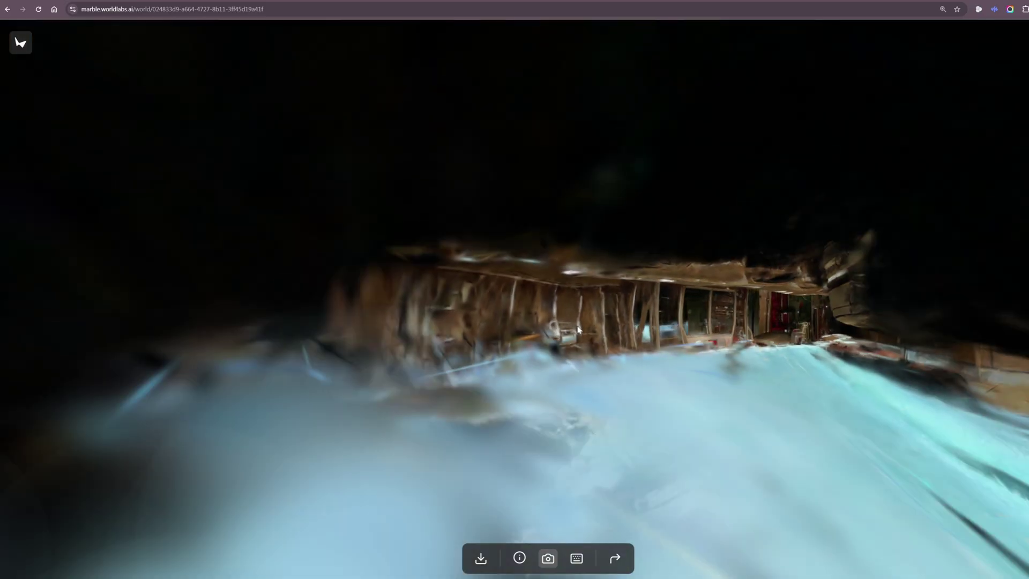
Step: Return from the Earth's surface to the consoles and view the cylindrical module's side and the small moon
scroll(574, 326, "up", 3)
scroll(574, 327, "down", 4)
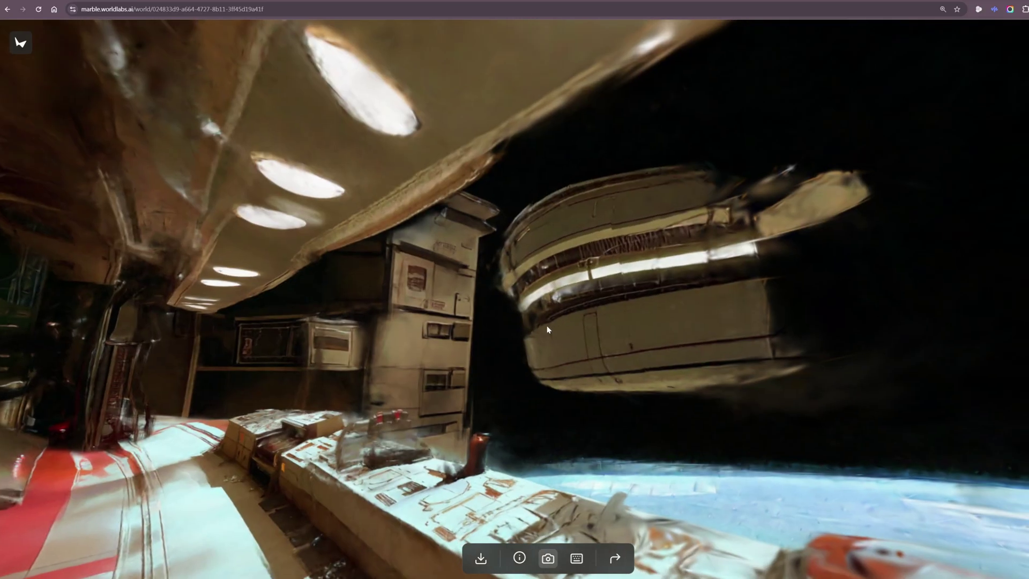
key("w")
left_click_drag(667, 296, 455, 267)
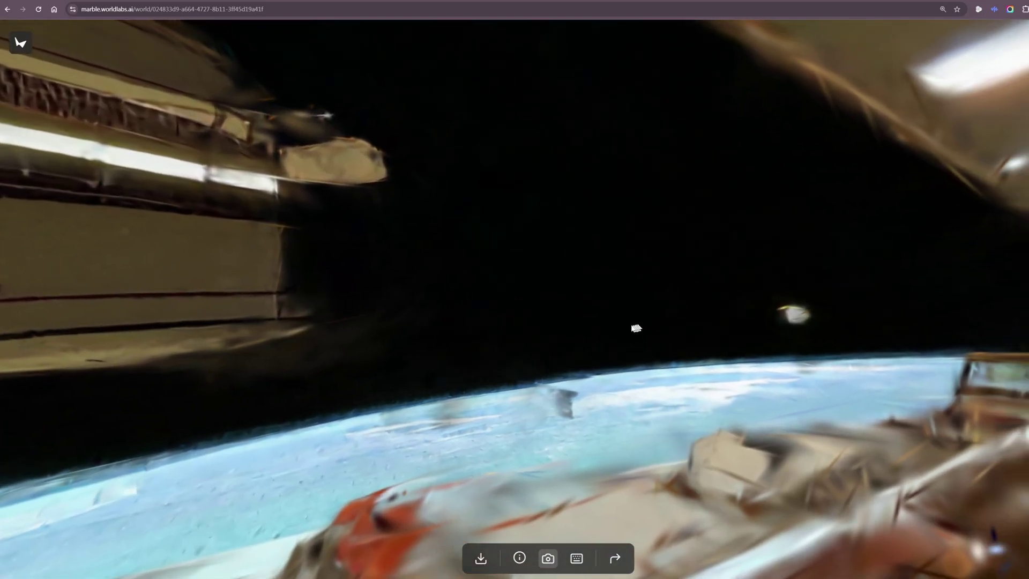